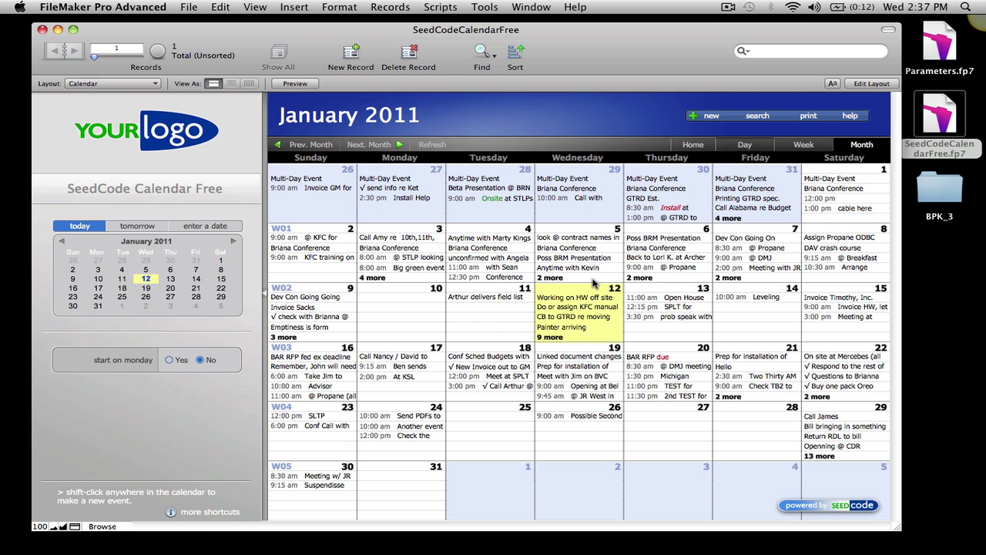
# Step: View the integration instructions on the Documentation layout and close the calendar file
pyautogui.click(129, 84)
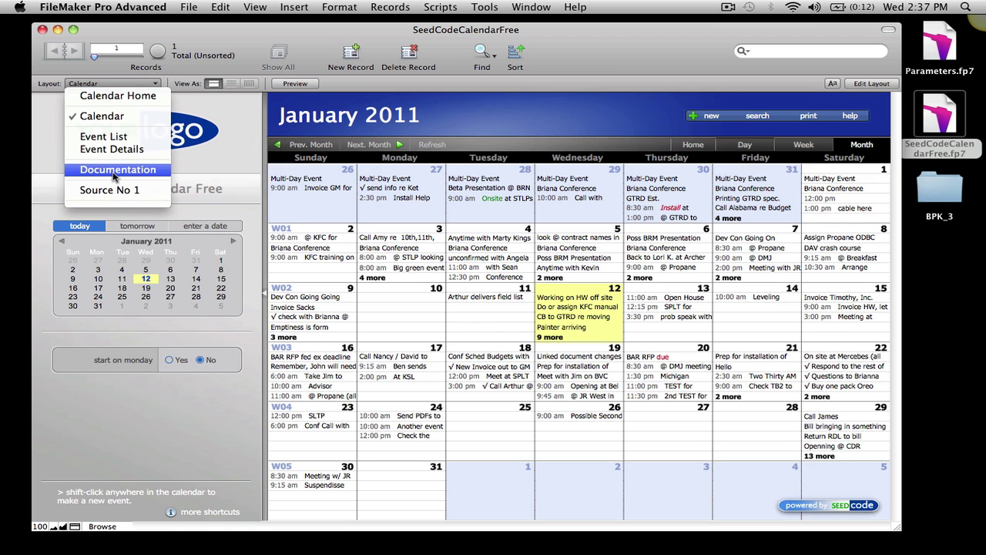
pyautogui.click(113, 169)
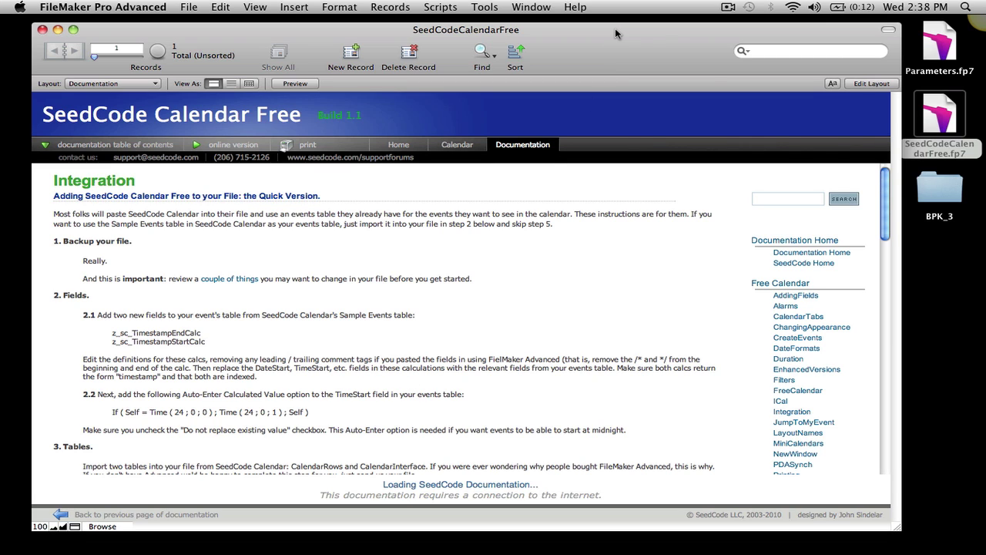
pyautogui.press('super+w')
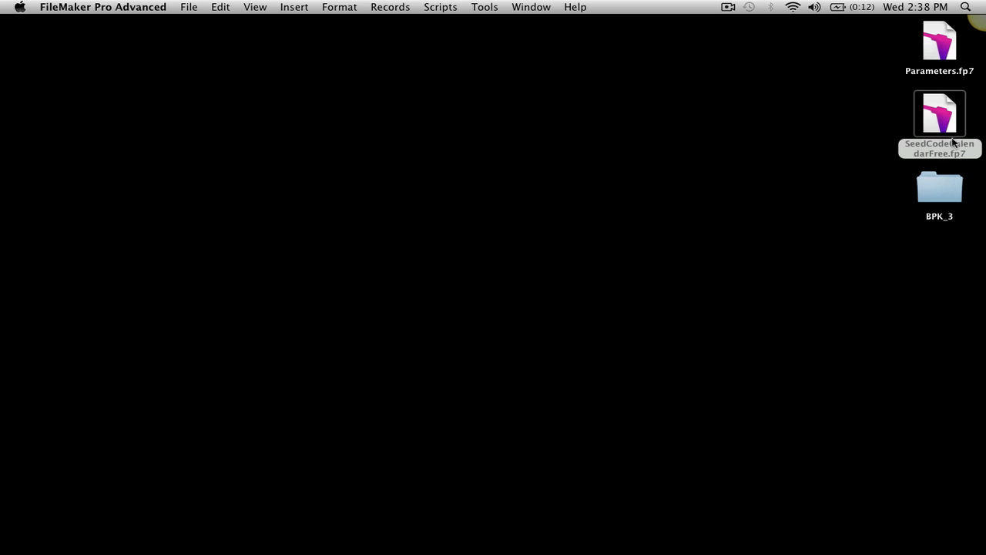
# Step: Move SeedCodeCalendarFree.fp7 from the desktop into the BPK_3 folder and open that folder
pyautogui.click(928, 136)
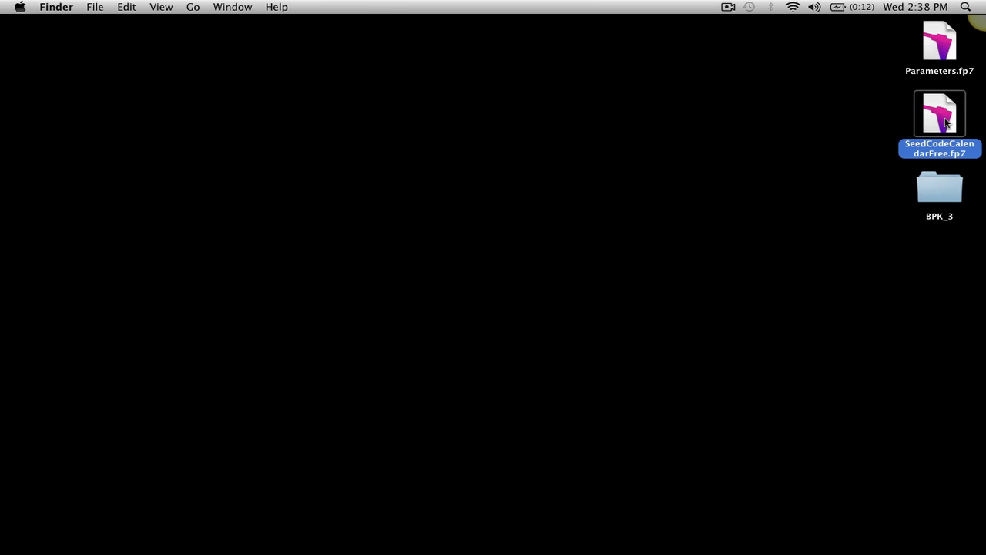
pyautogui.moveTo(946, 122); pyautogui.dragTo(952, 196)
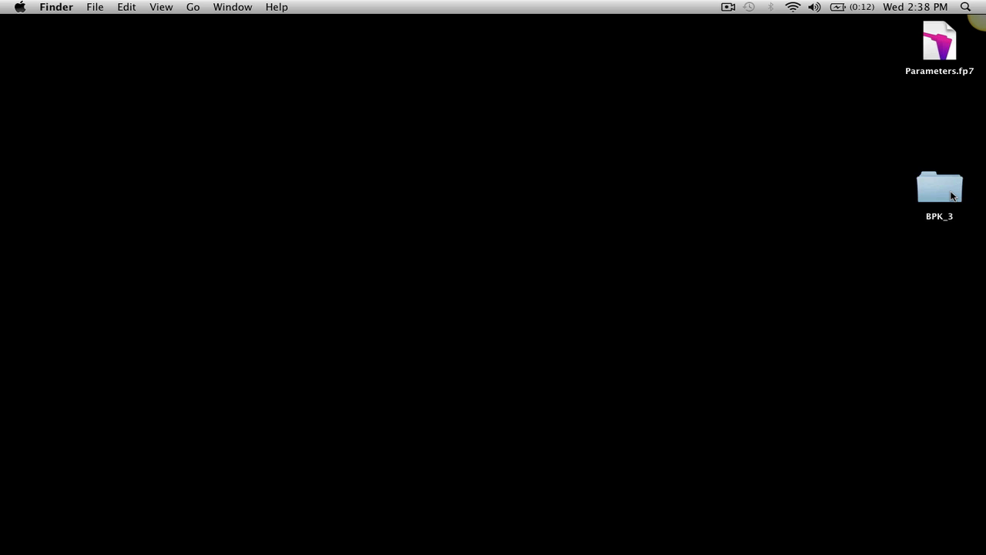
pyautogui.doubleClick(952, 195)
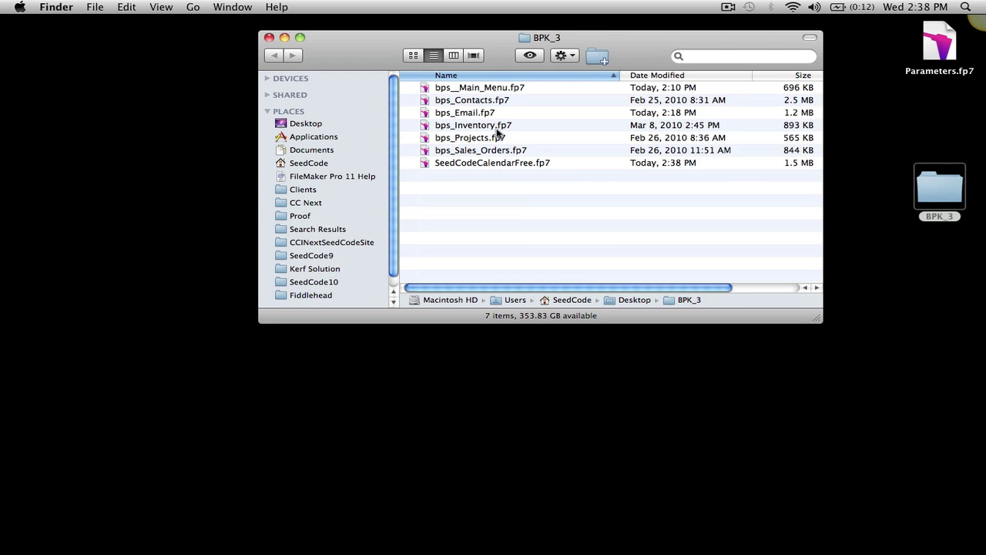
# Step: Open all the bps database files in the BPK_3 folder together with SeedCodeCalendarFree.fp7
pyautogui.click(454, 91)
pyautogui.keyDown('shift'); pyautogui.click(453, 151); pyautogui.keyUp('shift')
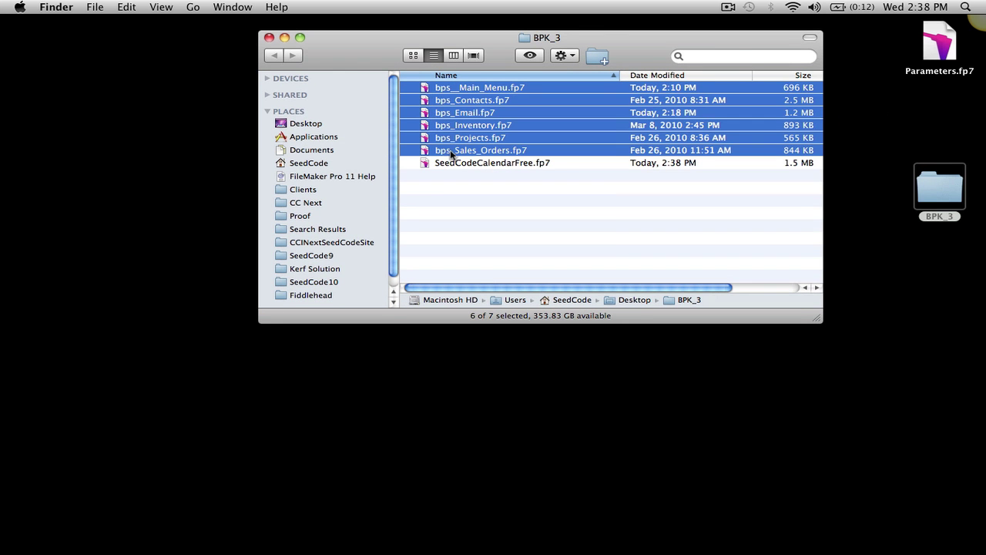
pyautogui.click(457, 175)
pyautogui.moveTo(508, 182); pyautogui.dragTo(455, 88)
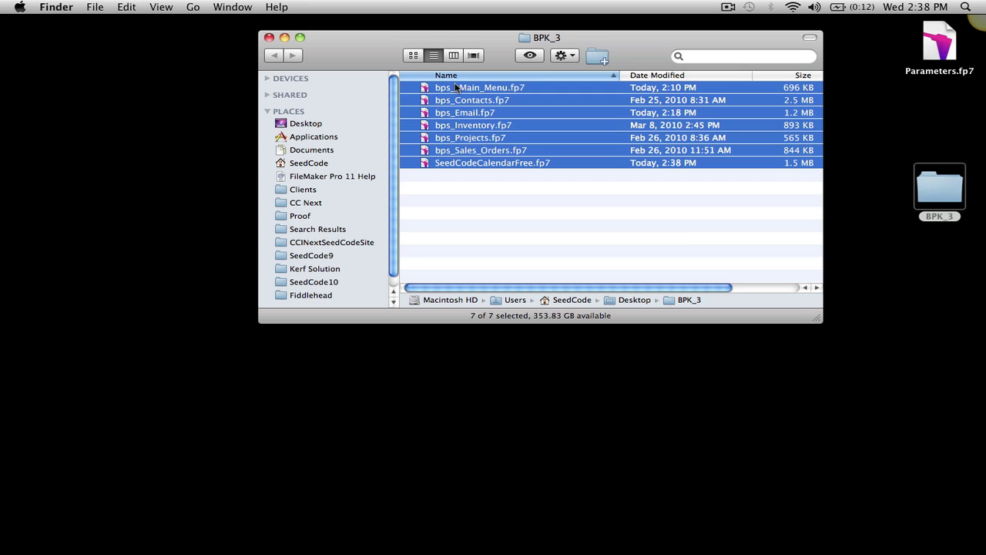
pyautogui.doubleClick(455, 89)
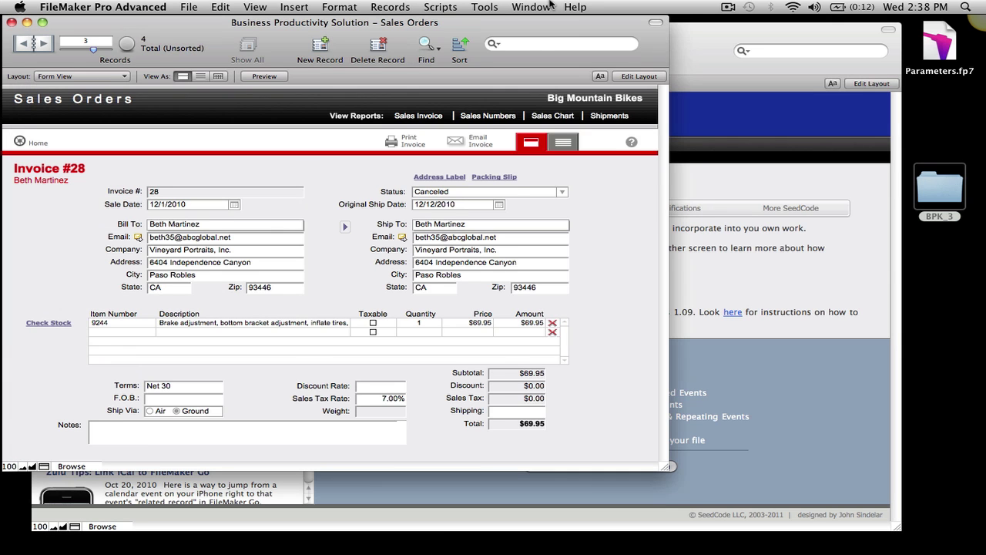
# Step: Switch to the Projects window and inspect the project's Start Date and Due Date fields
pyautogui.click(532, 7)
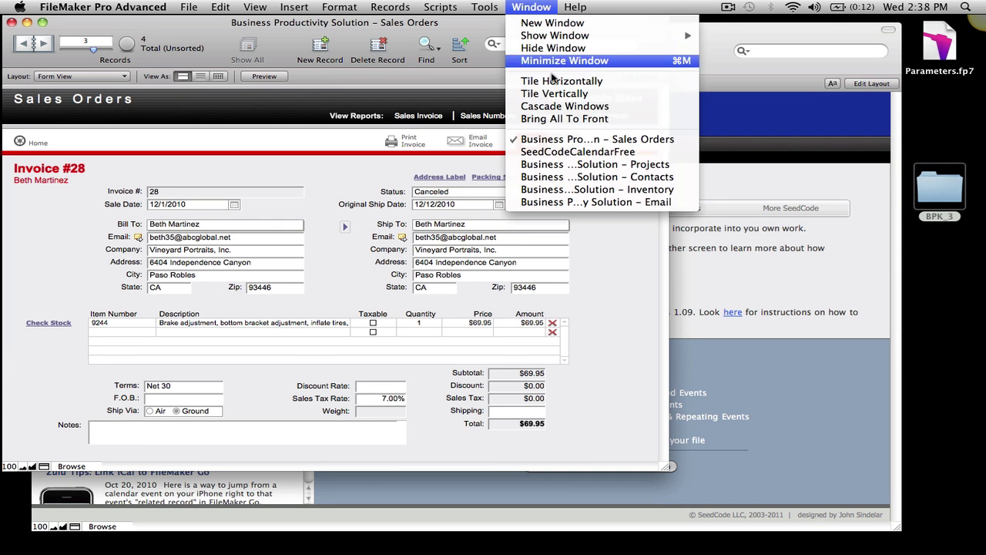
pyautogui.click(559, 169)
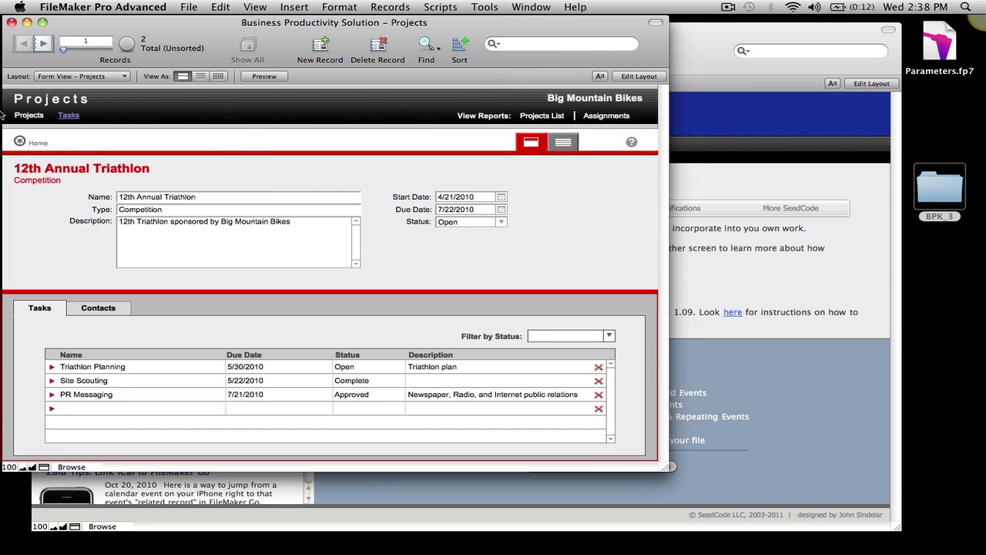
pyautogui.click(447, 197)
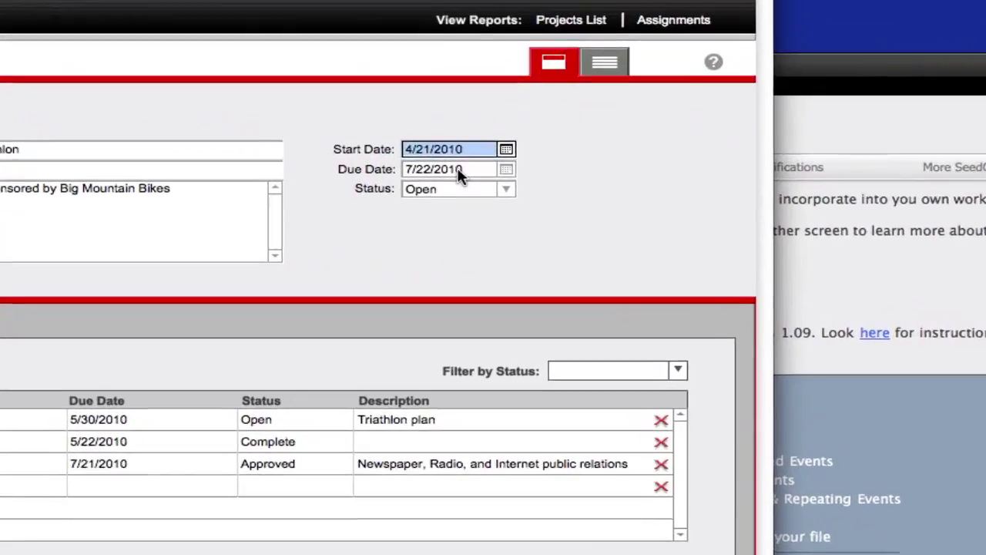
pyautogui.click(458, 173)
pyautogui.click(587, 202)
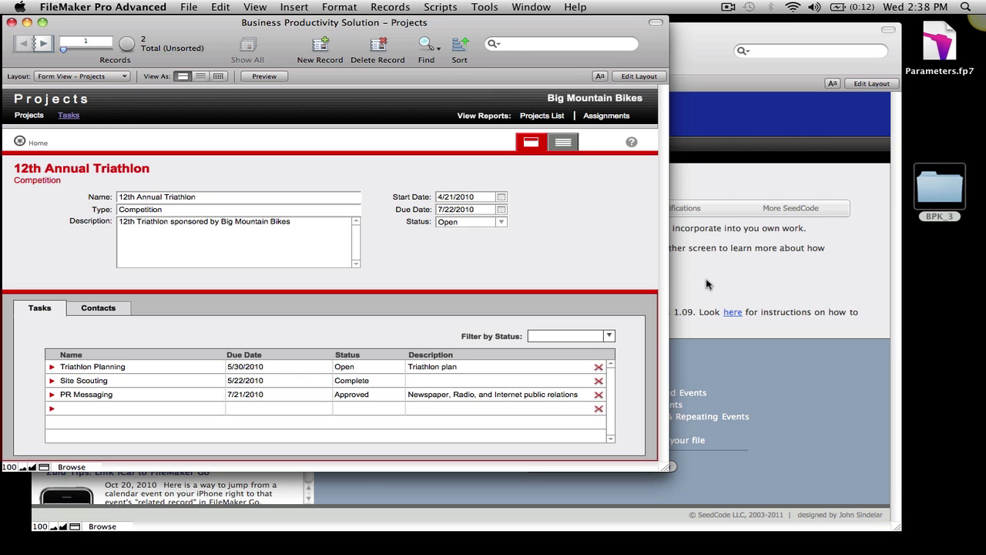
# Step: Display the field definitions of the SampleEvents table in the SeedCodeCalendarFree file
pyautogui.click(707, 284)
pyautogui.press('super+shift+d')
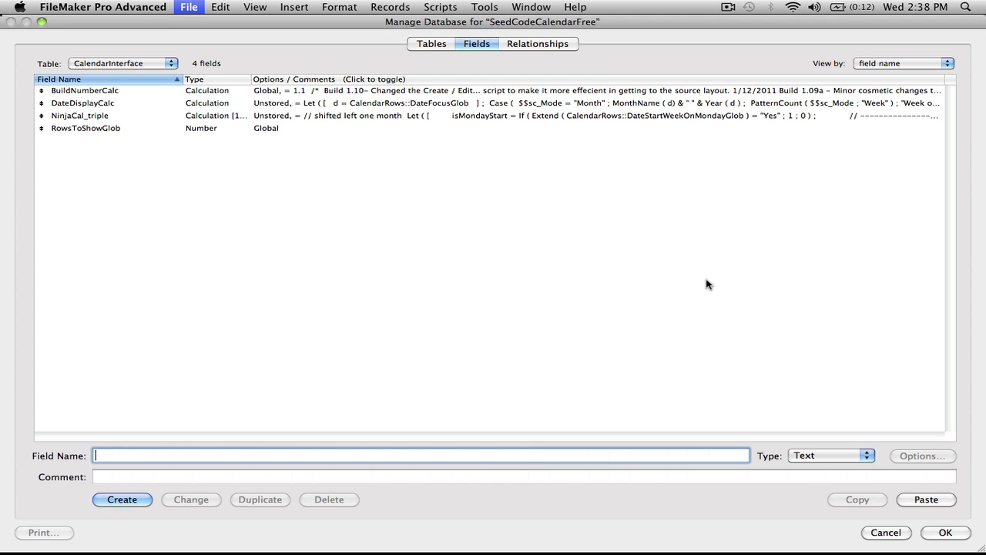
pyautogui.click(118, 65)
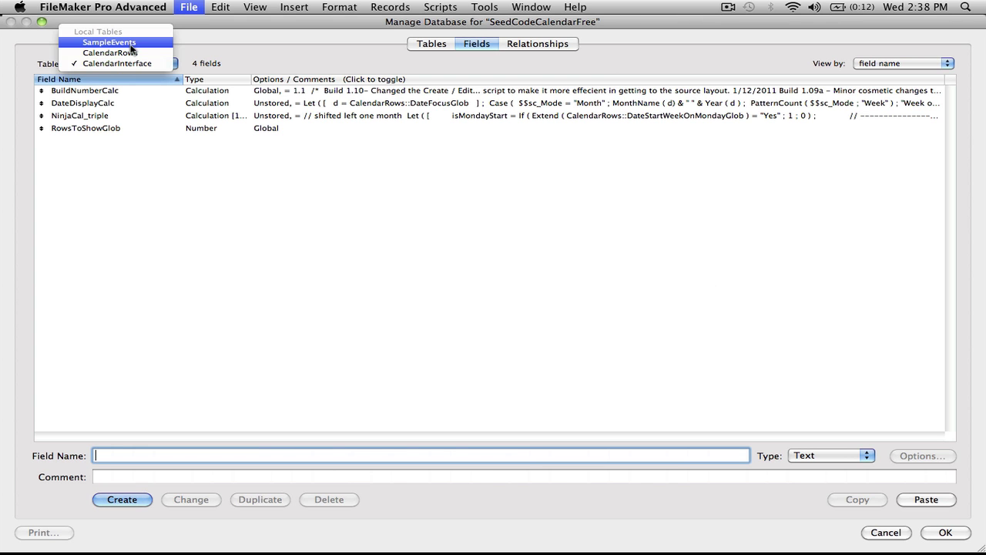
pyautogui.click(116, 42)
# Step: Copy the TimeEnd, TimeStart, z_sc_TimestampEndCalc and z_sc_TimestampStartCalc fields and leave the calendar's database definitions without saving
pyautogui.click(141, 192)
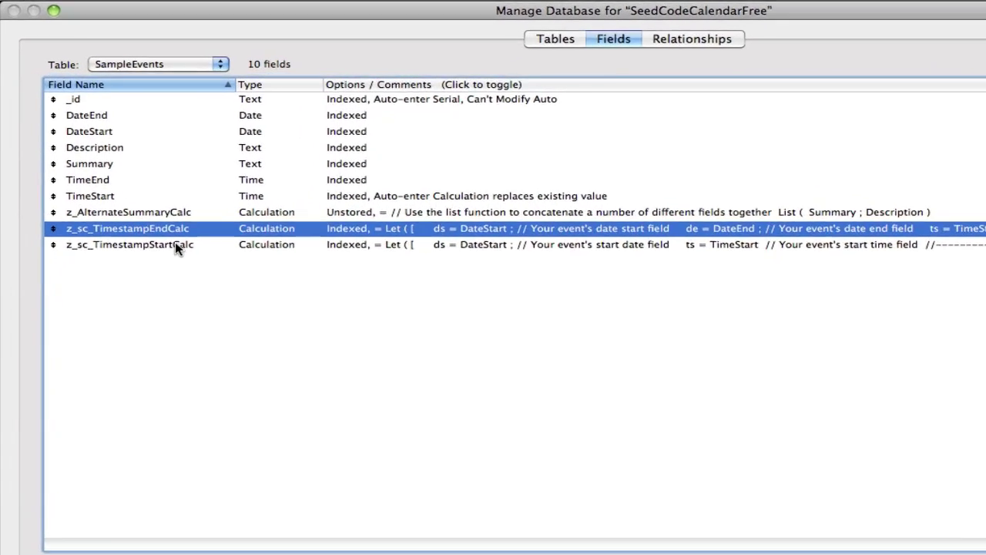
pyautogui.keyDown('shift'); pyautogui.click(142, 205); pyautogui.keyUp('shift')
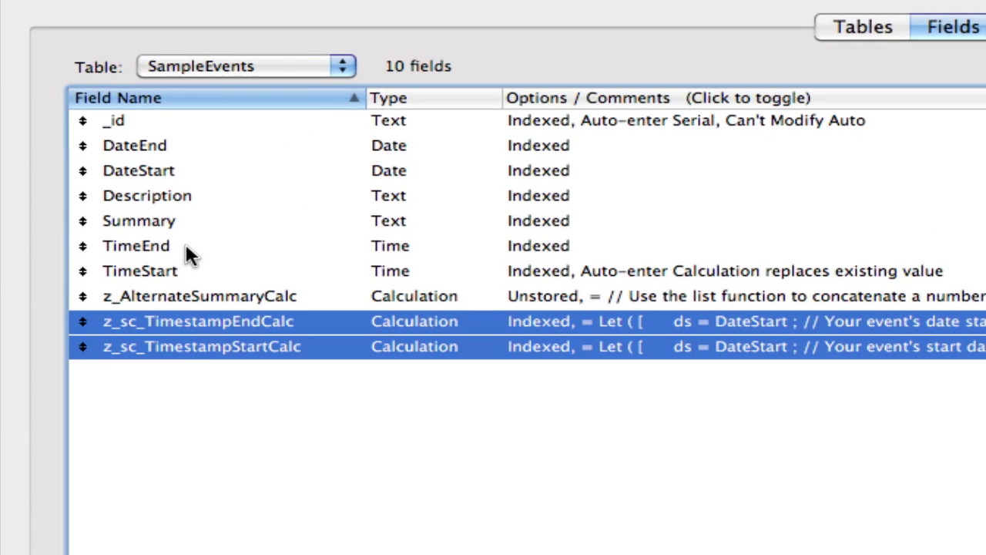
pyautogui.click(150, 226)
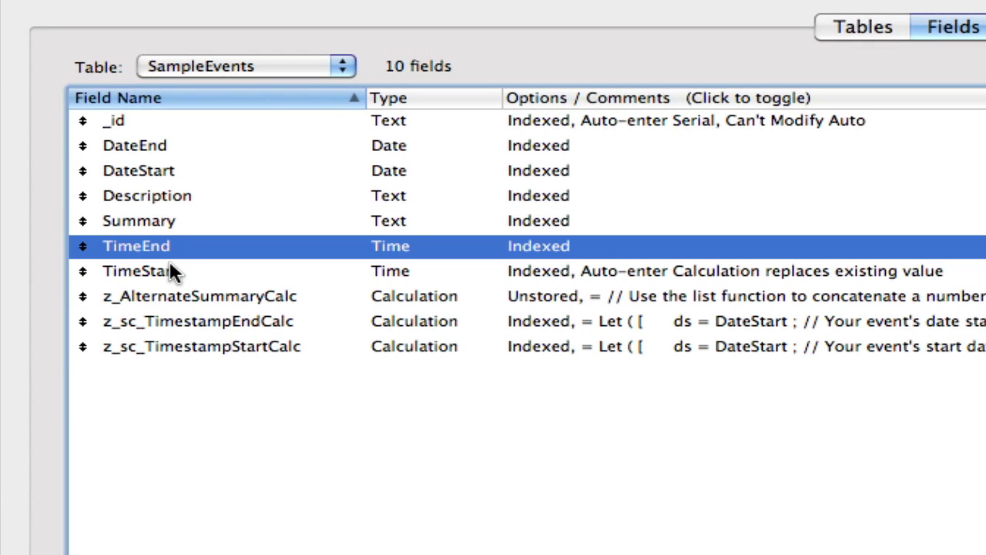
pyautogui.keyDown('shift'); pyautogui.click(171, 266); pyautogui.keyUp('shift')
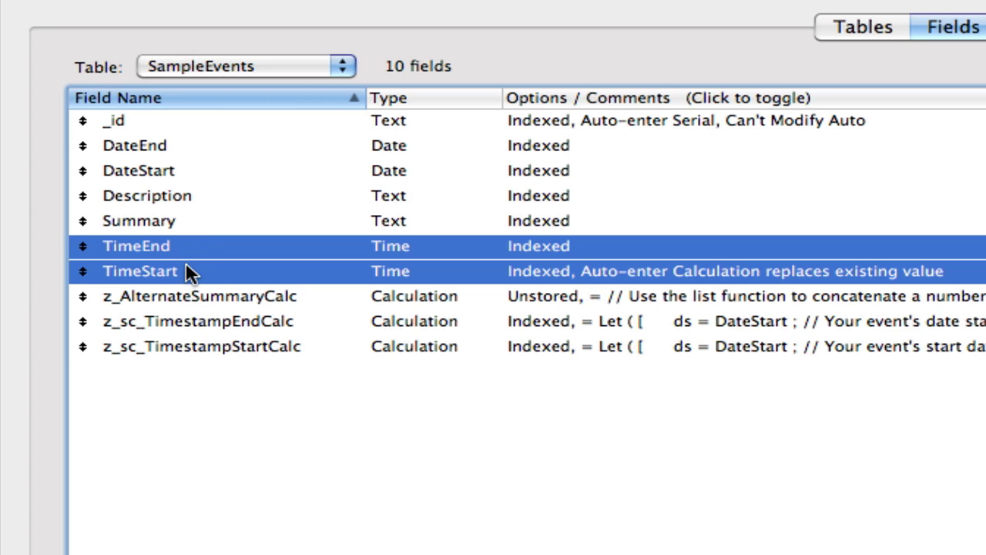
pyautogui.keyDown('super'); pyautogui.click(194, 320); pyautogui.keyUp('super')
pyautogui.keyDown('super'); pyautogui.click(194, 345); pyautogui.keyUp('super')
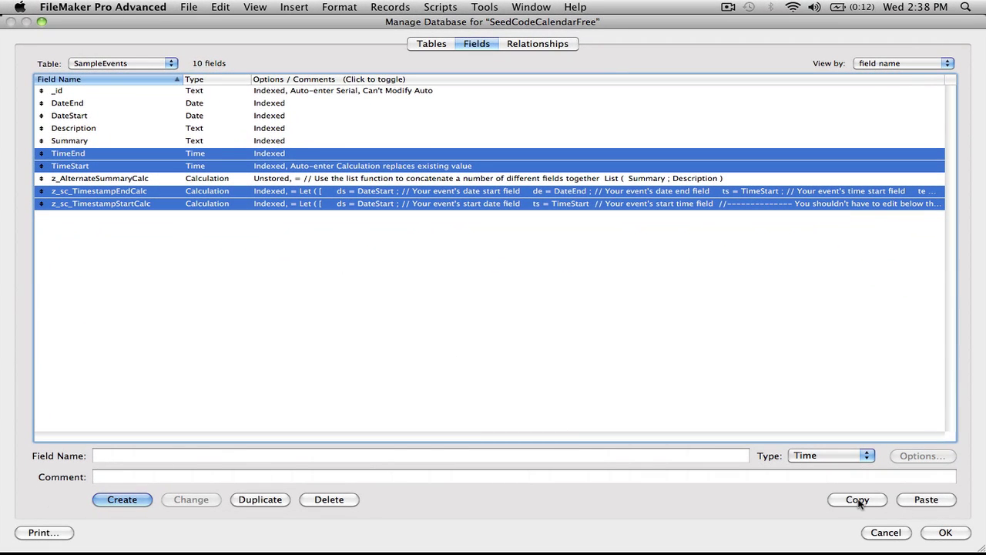
pyautogui.click(858, 499)
pyautogui.click(886, 532)
# Step: Paste the copied time and timestamp fields into the Projects table of the bps_Projects file
pyautogui.click(6, 209)
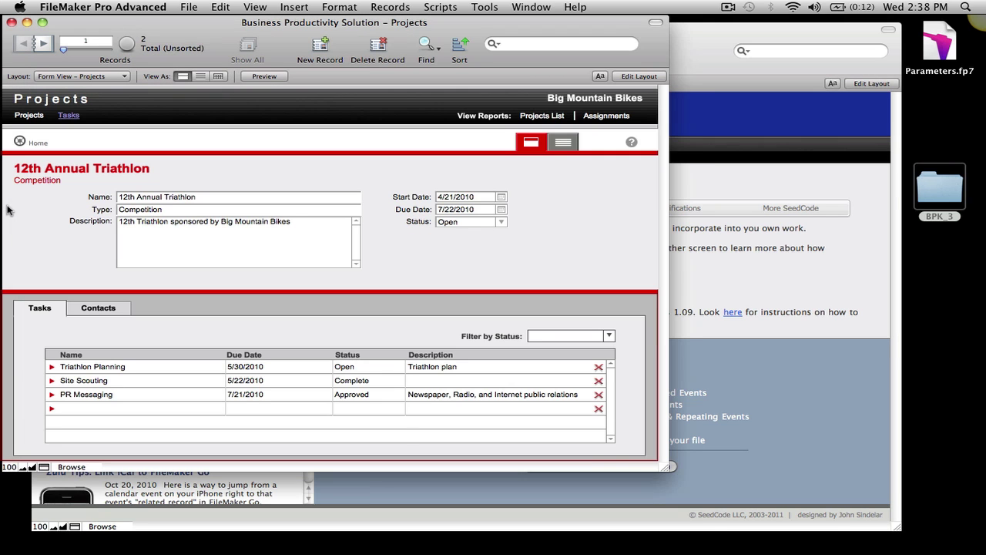
pyautogui.press('super+shift+d')
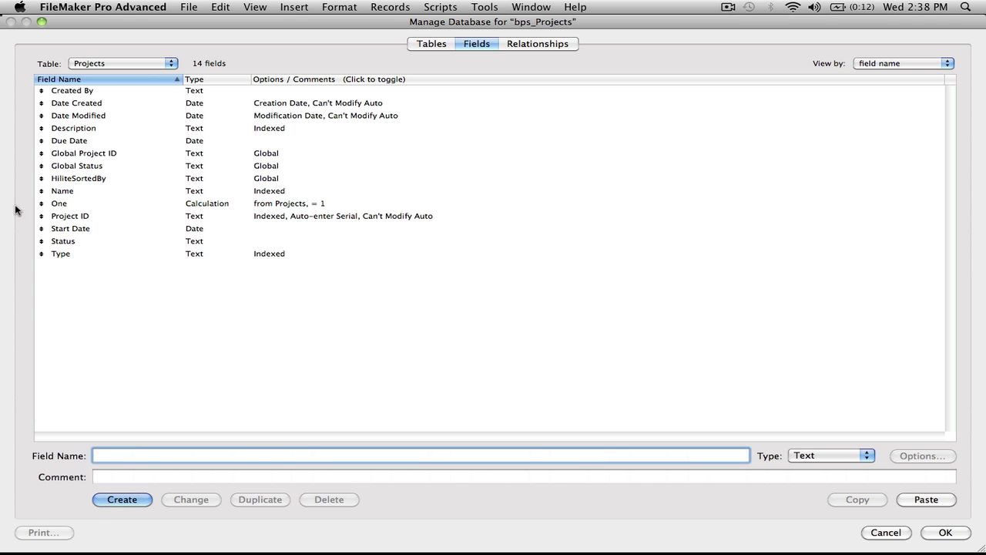
pyautogui.click(915, 499)
pyautogui.click(347, 327)
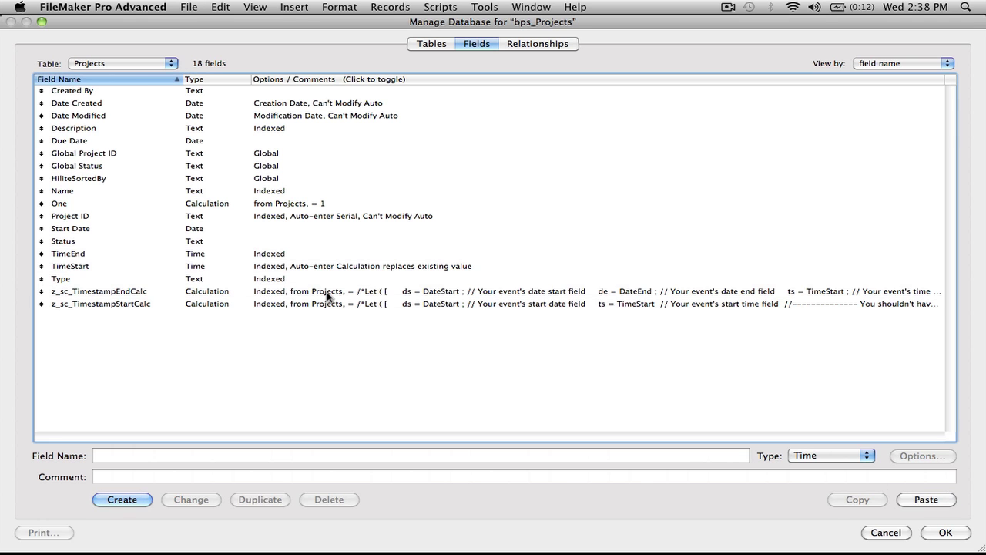
# Step: Remove the leading /* and trailing */ comment marks from the z_sc_TimestampEndCalc formula
pyautogui.click(325, 291)
pyautogui.click(919, 459)
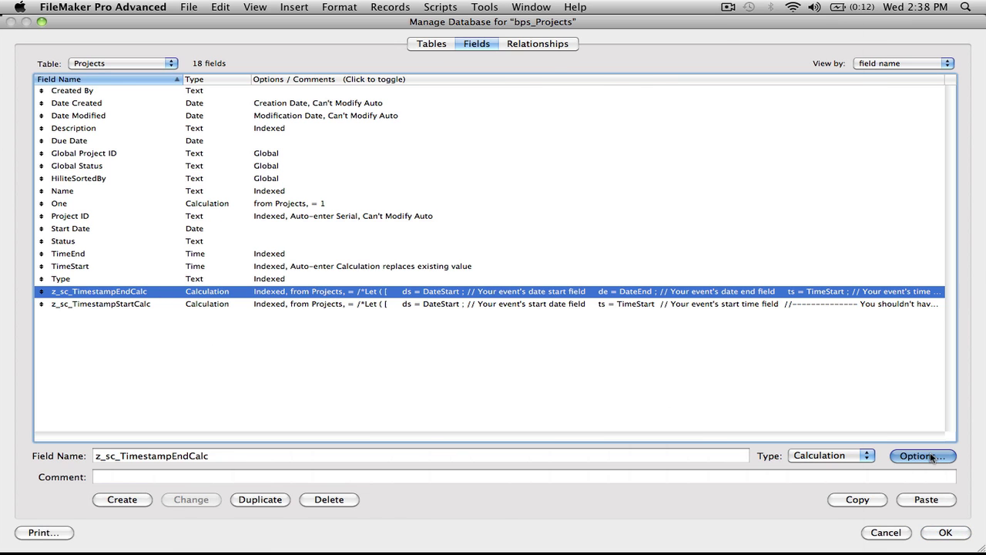
pyautogui.click(213, 222)
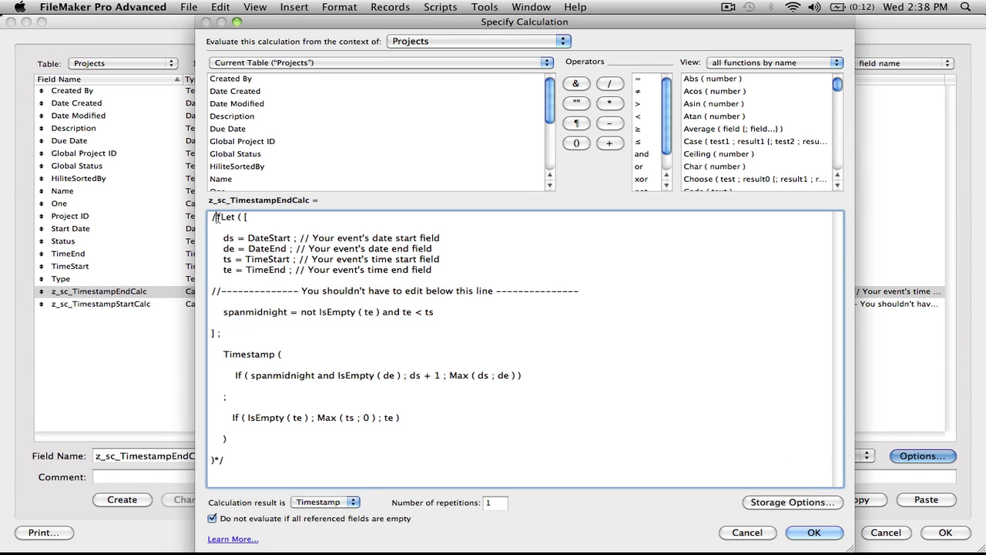
pyautogui.moveTo(220, 217); pyautogui.dragTo(210, 217)
pyautogui.press('BackSpace')
pyautogui.click(233, 463)
pyautogui.press('BackSpace')
pyautogui.press('BackSpace')
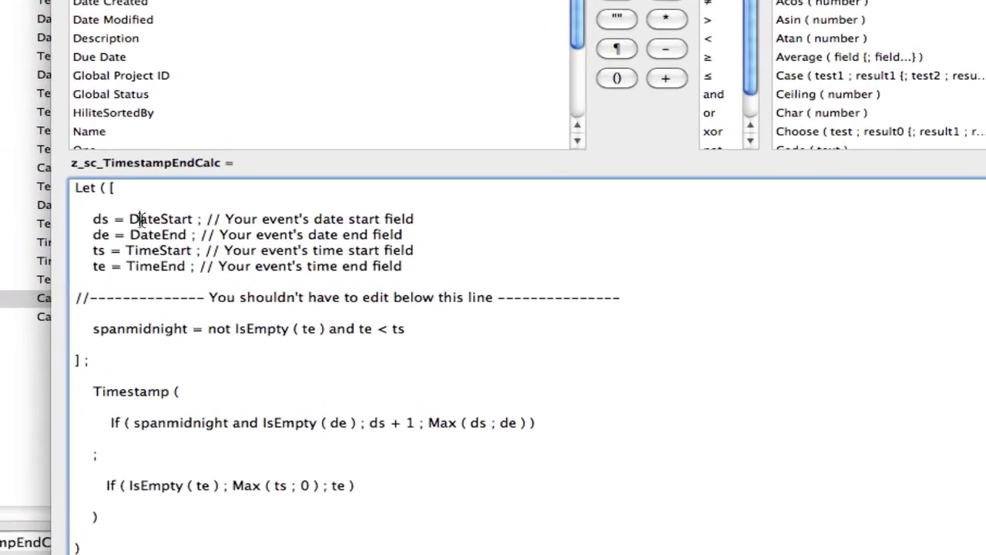
# Step: Replace DateStart with Start Date and DateEnd with Due Date in the z_sc_TimestampEndCalc formula and save the calculation
pyautogui.doubleClick(231, 234)
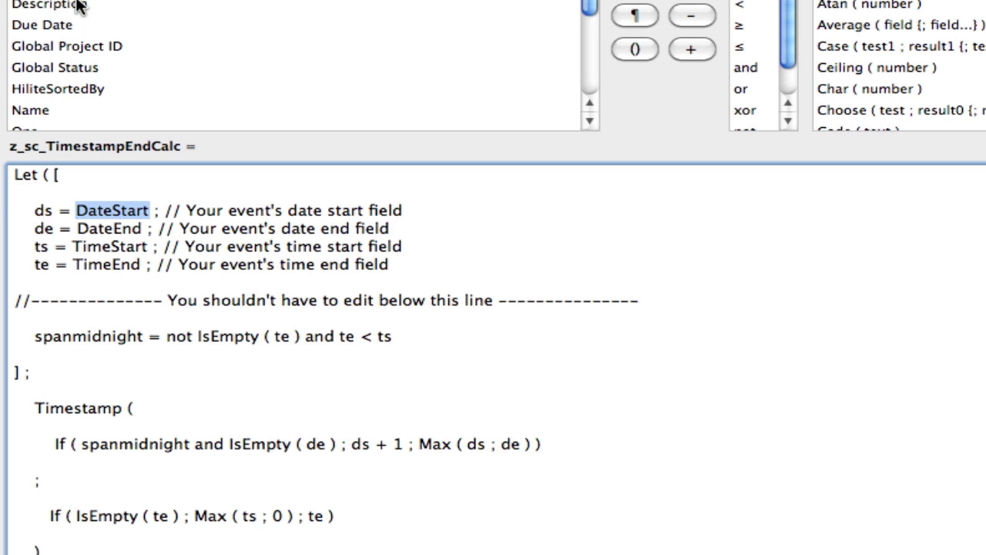
pyautogui.scroll(-4, 85, 23)
pyautogui.click(71, 111)
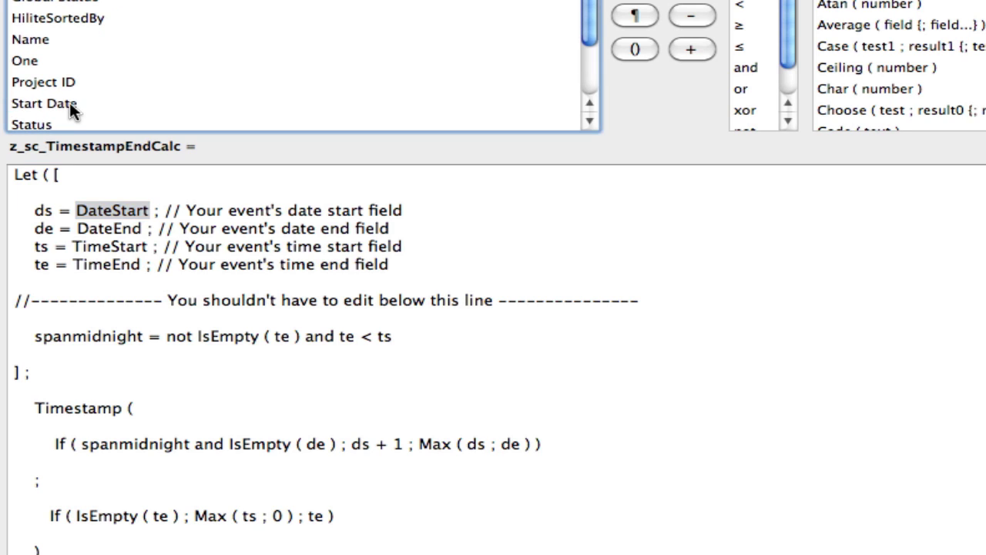
pyautogui.doubleClick(71, 111)
pyautogui.doubleClick(112, 228)
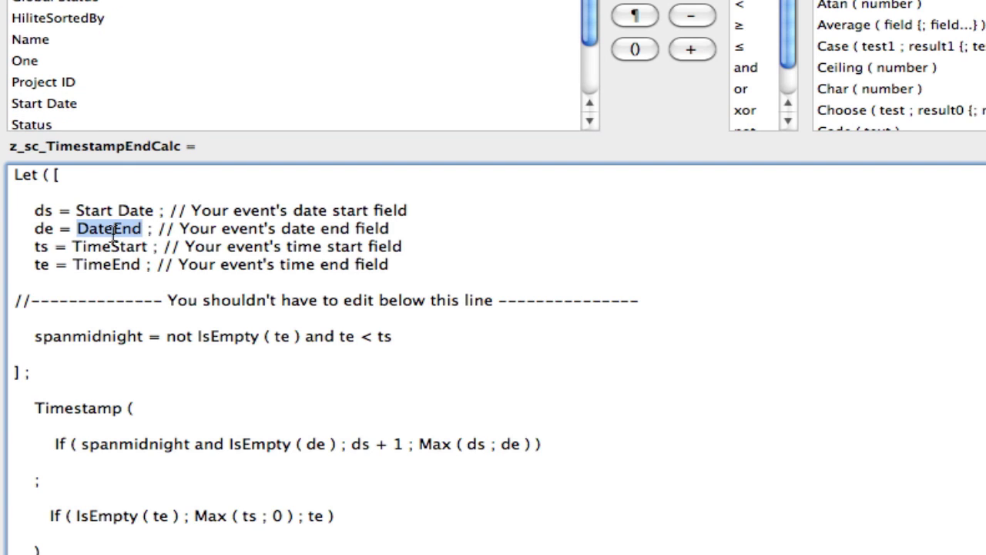
pyautogui.scroll(4, 48, 23)
pyautogui.doubleClick(55, 25)
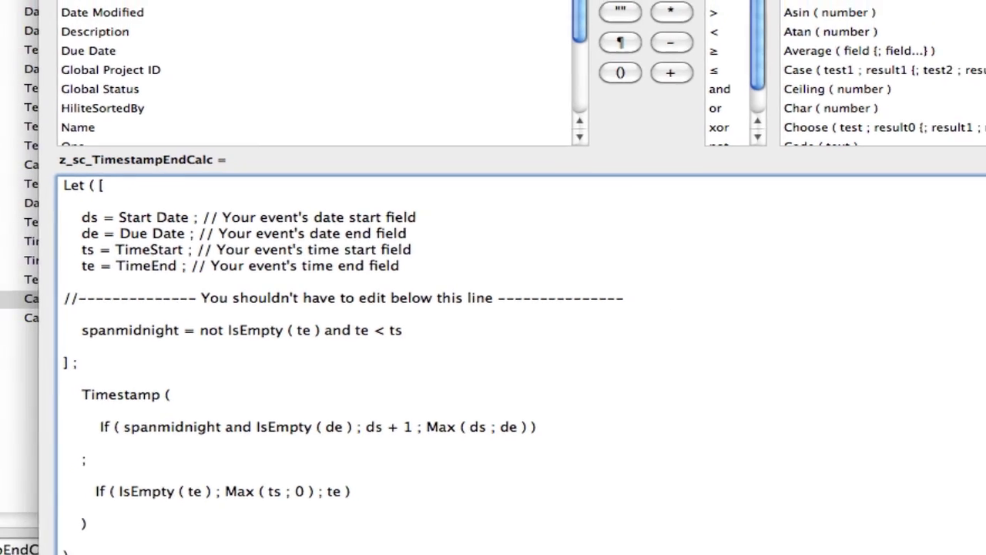
pyautogui.press('KP_Enter')
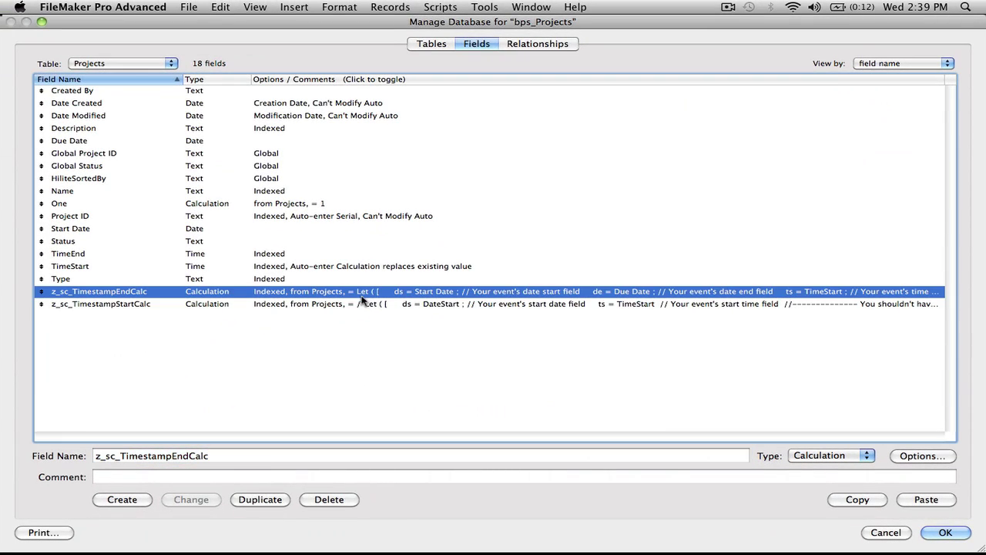
# Step: Remove the leading /* and trailing */ comment marks from the z_sc_TimestampStartCalc formula
pyautogui.doubleClick(360, 302)
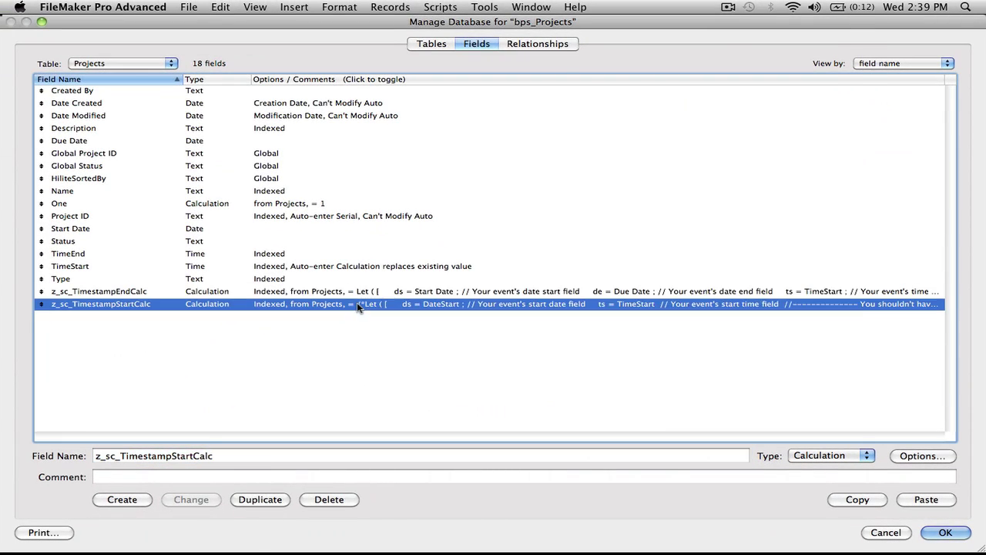
pyautogui.click(219, 217)
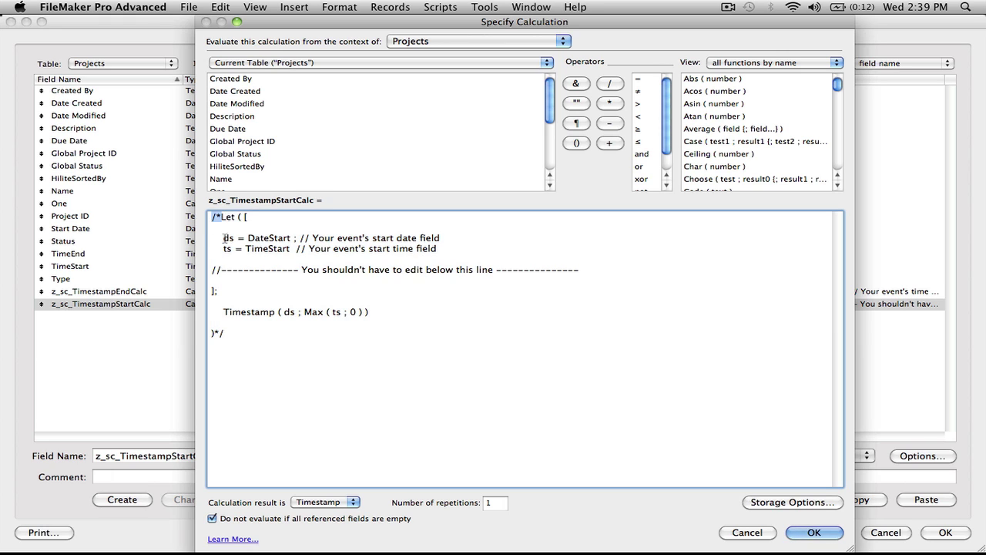
pyautogui.press('BackSpace')
pyautogui.press('BackSpace')
pyautogui.click(249, 336)
pyautogui.press('BackSpace')
pyautogui.press('BackSpace')
# Step: Replace DateStart with the Start Date field in the z_sc_TimestampStartCalc formula, then save the calculation and the database changes
pyautogui.doubleClick(266, 239)
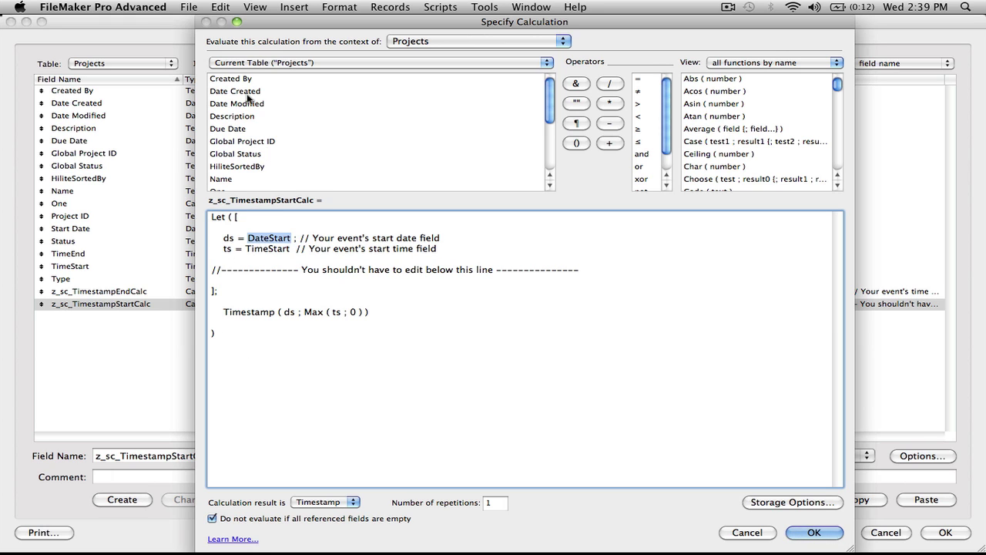
pyautogui.scroll(-2, 251, 154)
pyautogui.scroll(-2, 251, 154)
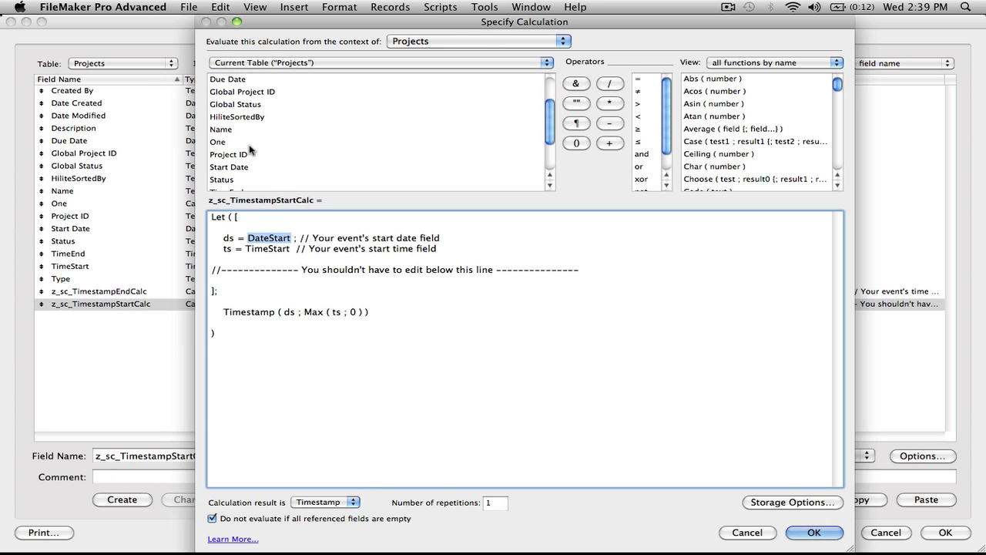
pyautogui.doubleClick(252, 167)
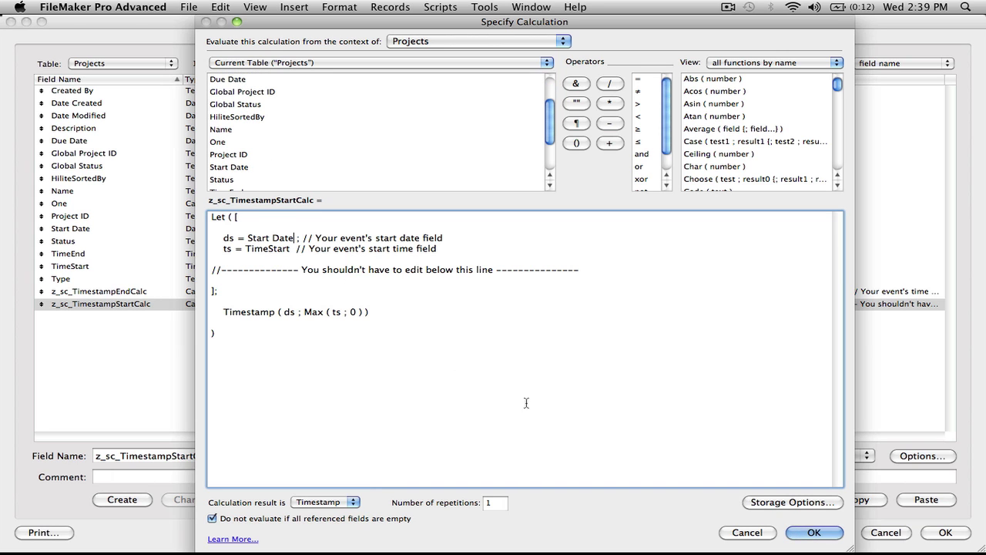
pyautogui.click(815, 531)
pyautogui.click(945, 532)
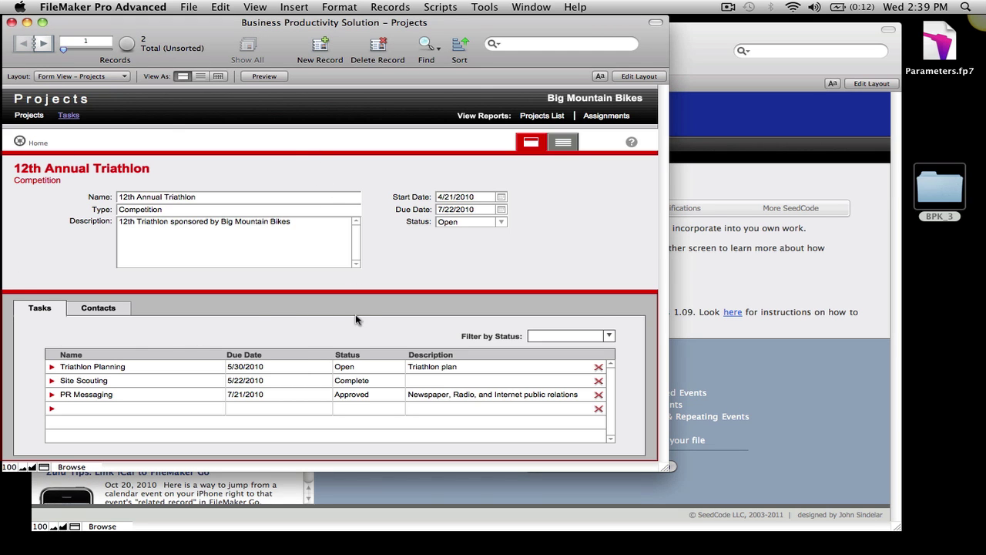
# Step: Open the relationships graph of the SeedCodeCalendarFree file and copy the name of the SampleEvents table occurrence
pyautogui.click(830, 278)
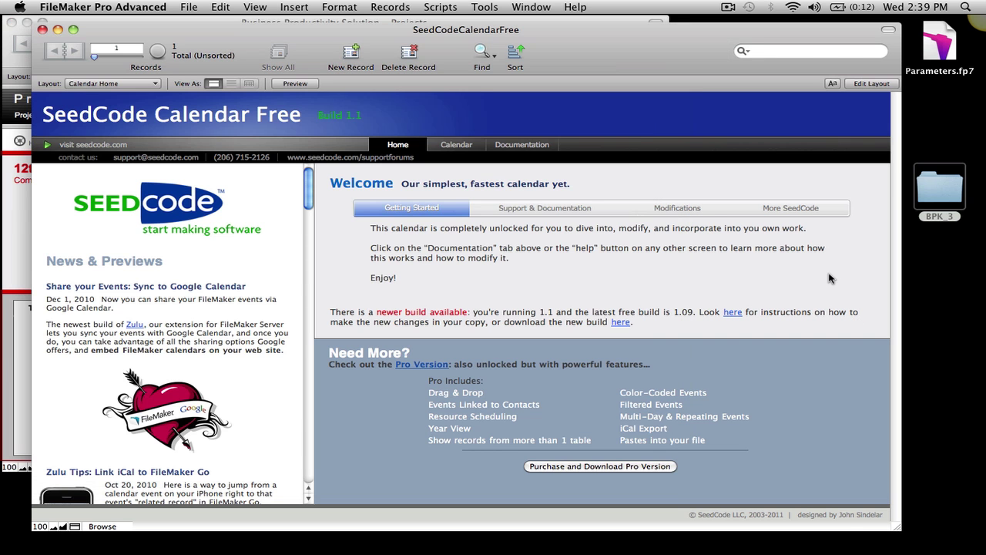
pyautogui.click(456, 152)
pyautogui.press('super+shift+d')
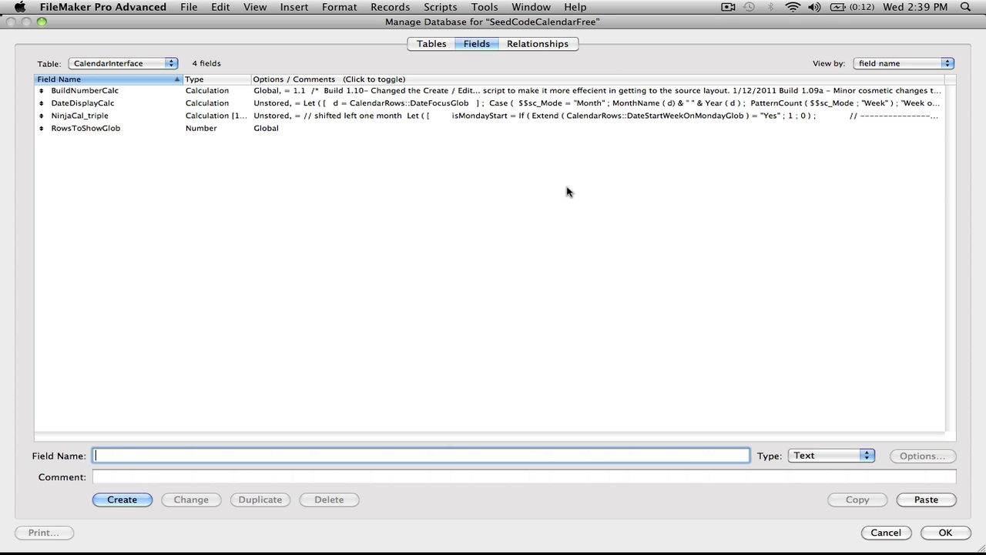
pyautogui.click(530, 44)
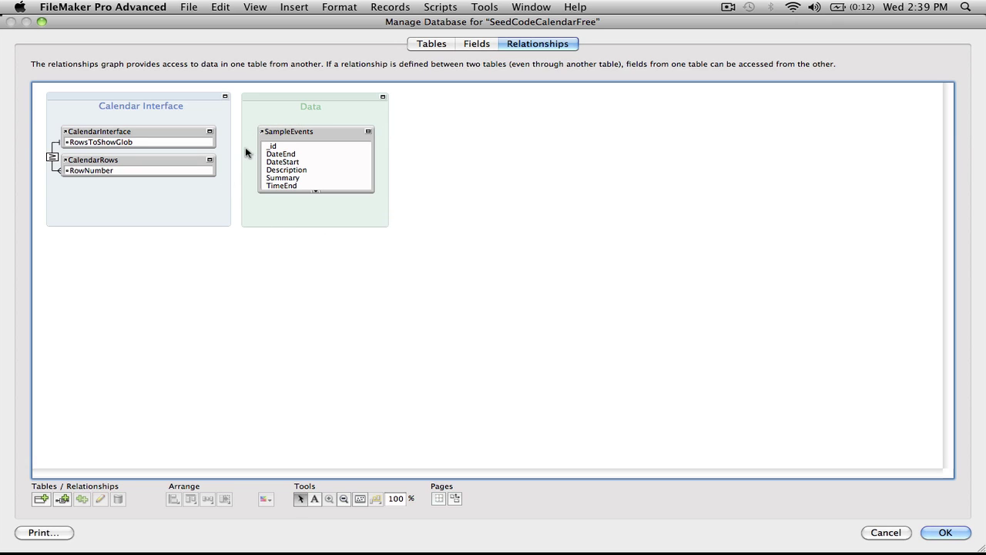
pyautogui.doubleClick(291, 139)
pyautogui.press('Tab')
pyautogui.press('super+c')
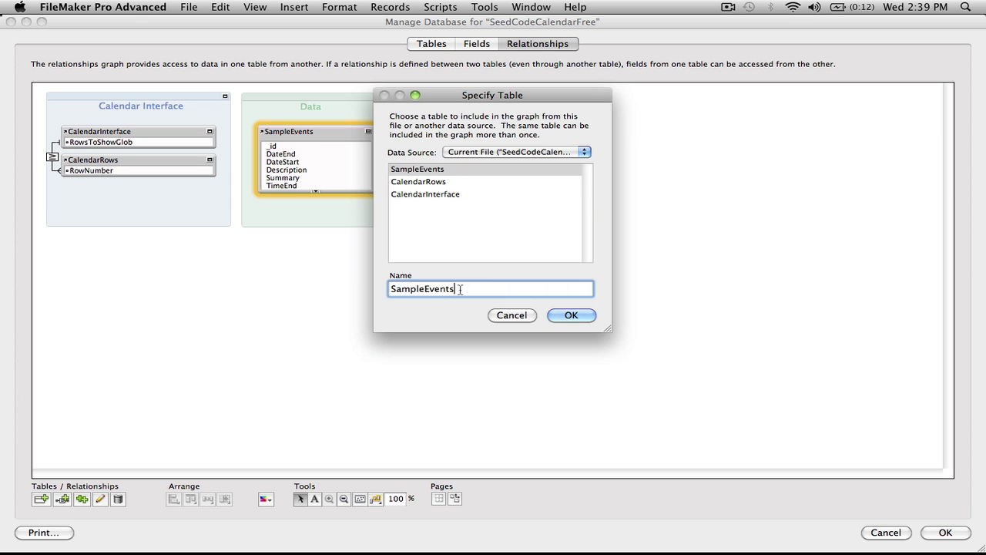
# Step: Add bps_Projects.fp7 from the BPK_3 folder on the Desktop as the FileMaker data source for the SampleEvents table occurrence
pyautogui.click(462, 154)
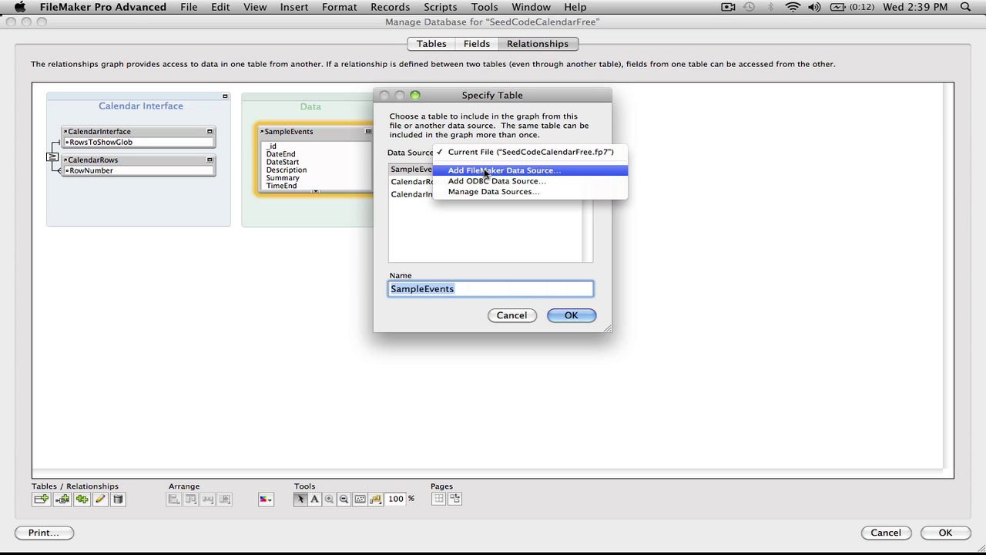
pyautogui.click(486, 171)
pyautogui.scroll(-2, 777, 231)
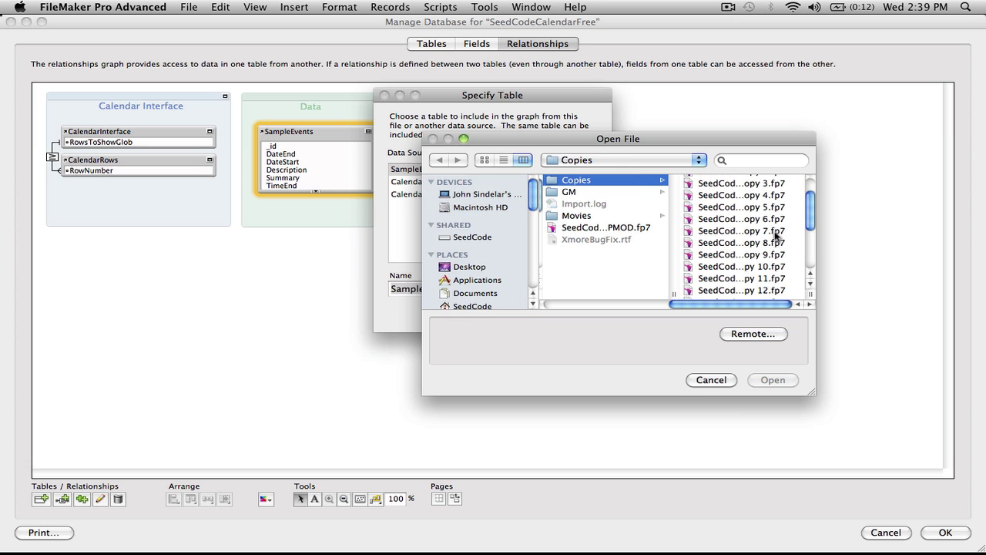
pyautogui.click(481, 278)
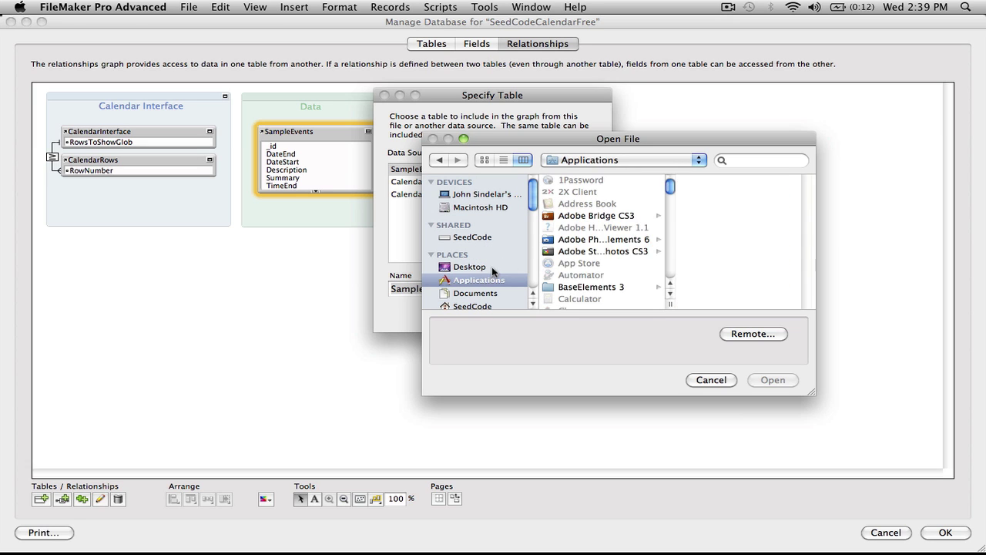
pyautogui.click(479, 267)
pyautogui.click(610, 182)
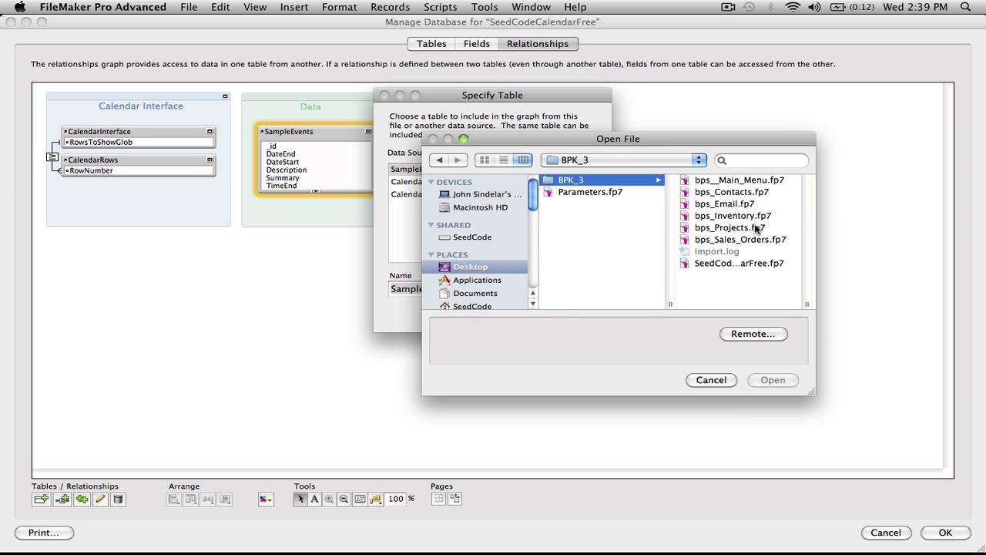
pyautogui.click(732, 228)
pyautogui.click(773, 379)
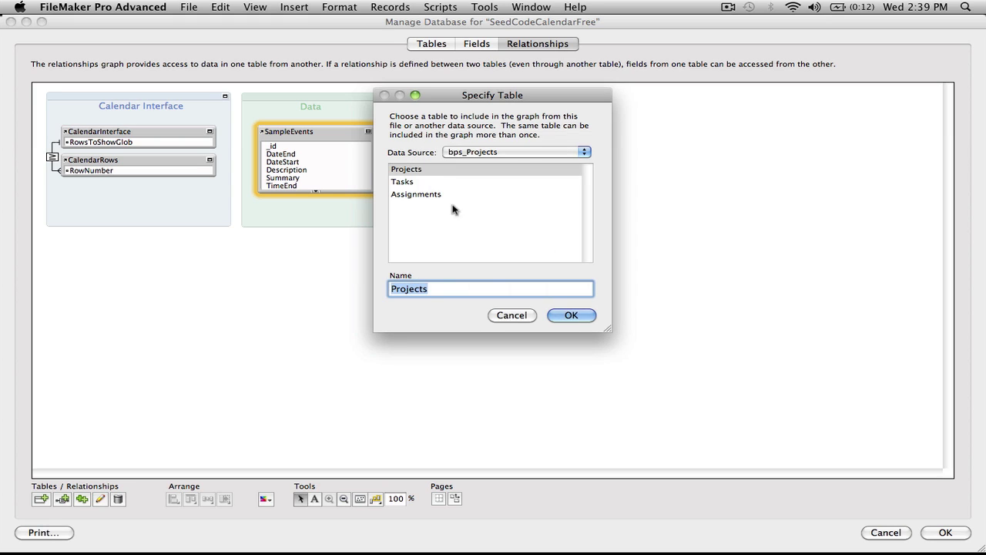
# Step: Name the table occurrence based on Projects SampleEvents and save the database changes
pyautogui.press('super+v')
pyautogui.click(579, 318)
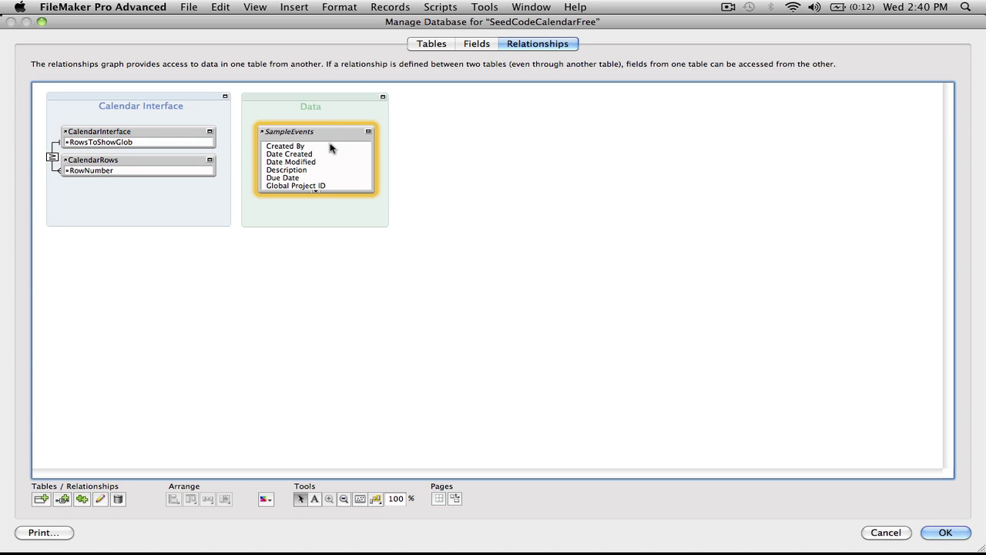
pyautogui.click(944, 533)
# Step: Edit the Source No 1 layout and change its source name text to Projects
pyautogui.click(116, 84)
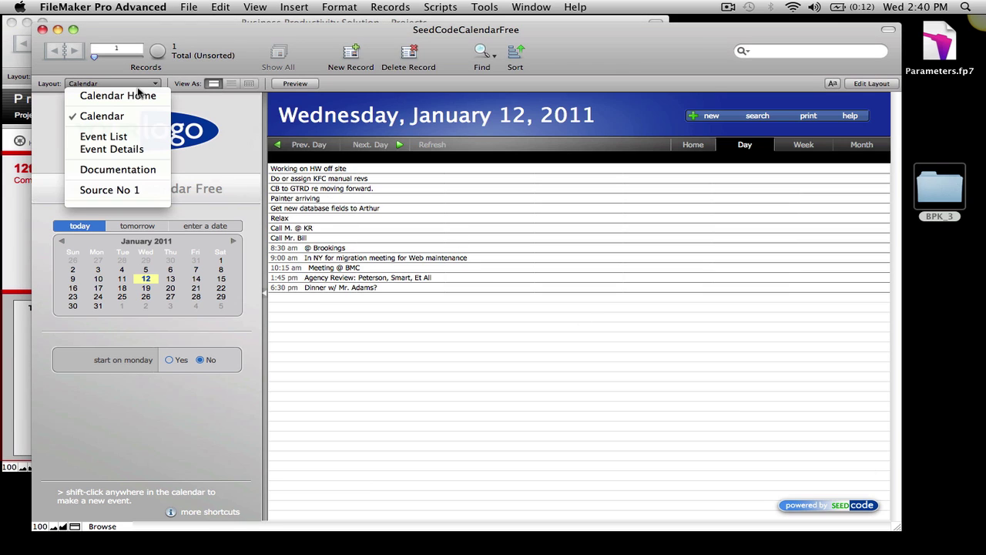
pyautogui.click(136, 190)
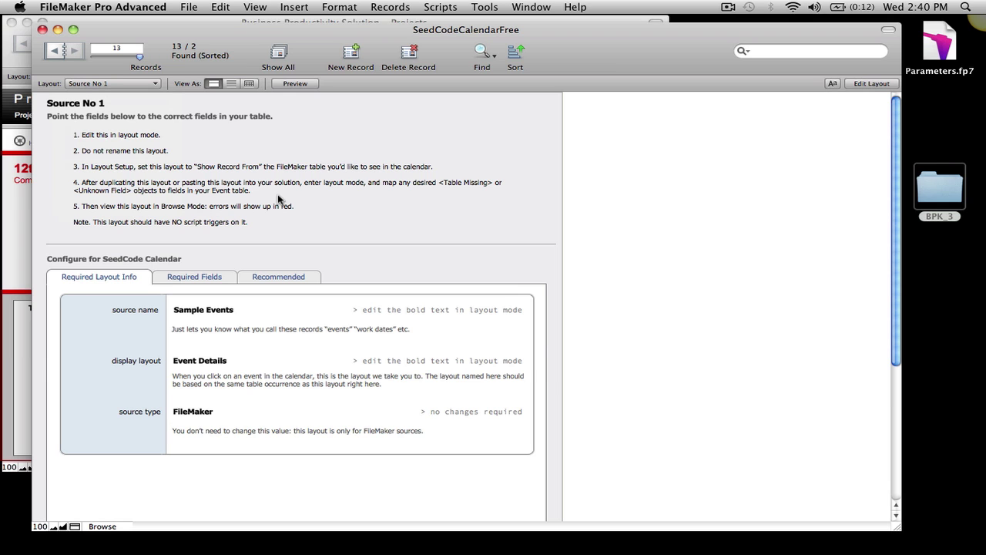
pyautogui.press('super+l')
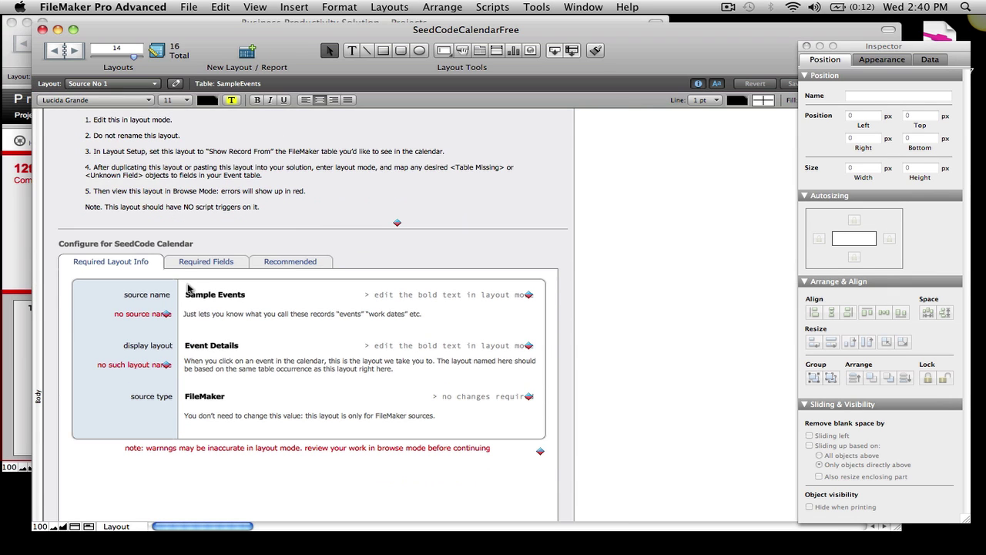
pyautogui.doubleClick(217, 298)
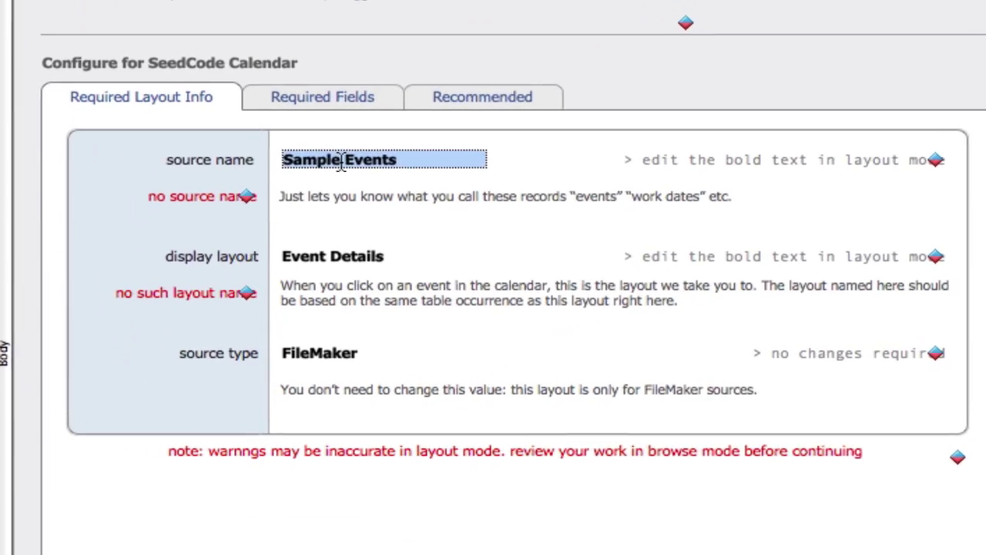
pyautogui.write('Projects')
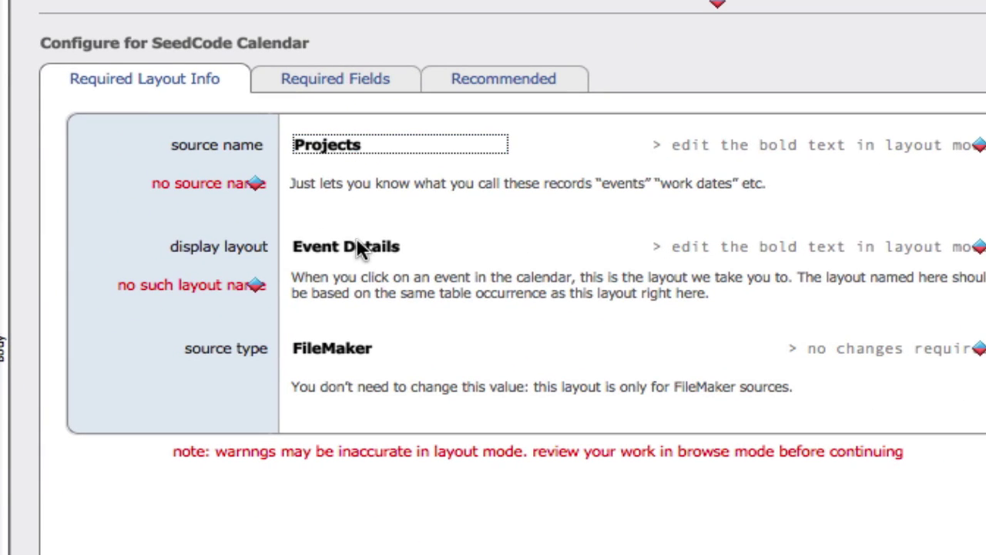
pyautogui.press('KP_Enter')
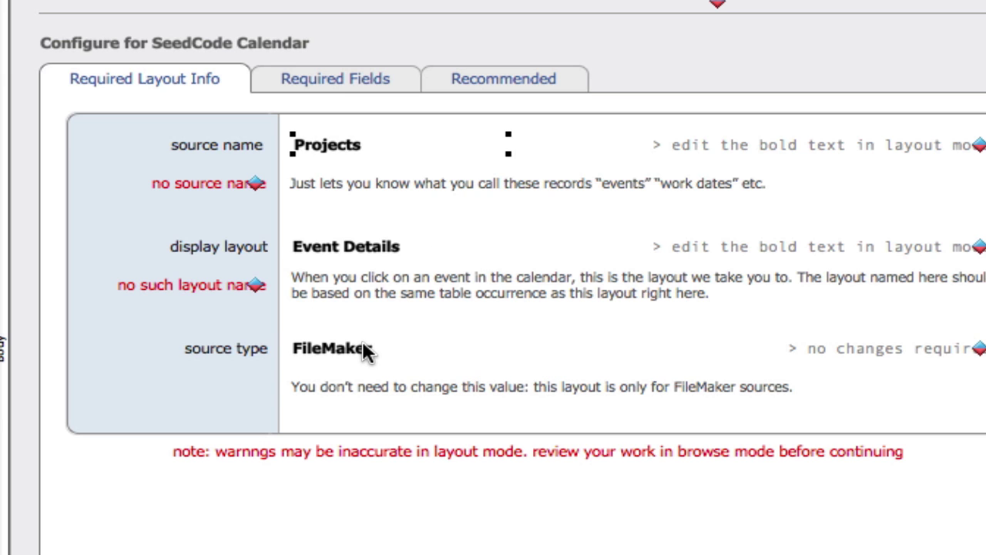
# Step: Among the layout's required fields, map id to Project ID and date start to Start Date
pyautogui.click(322, 87)
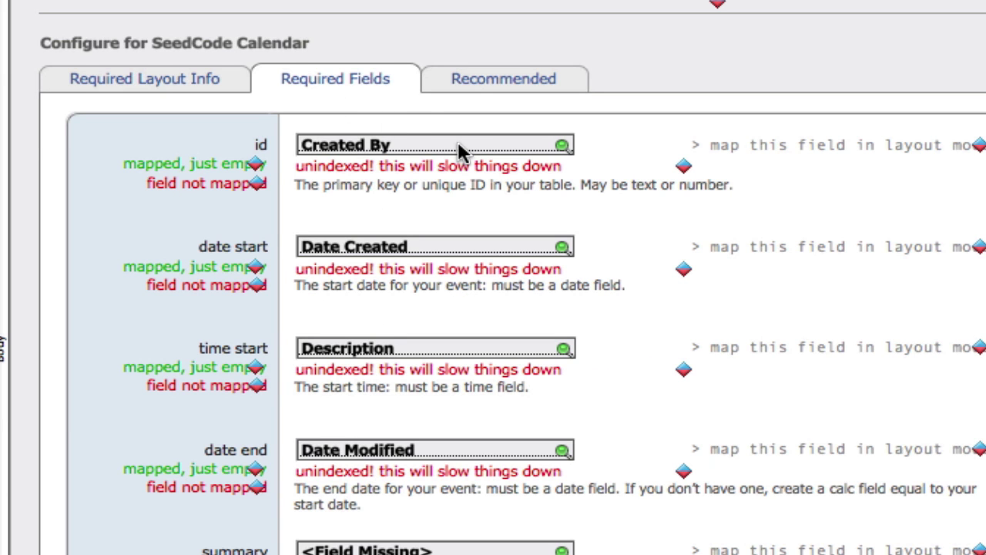
pyautogui.scroll(-3, 457, 140)
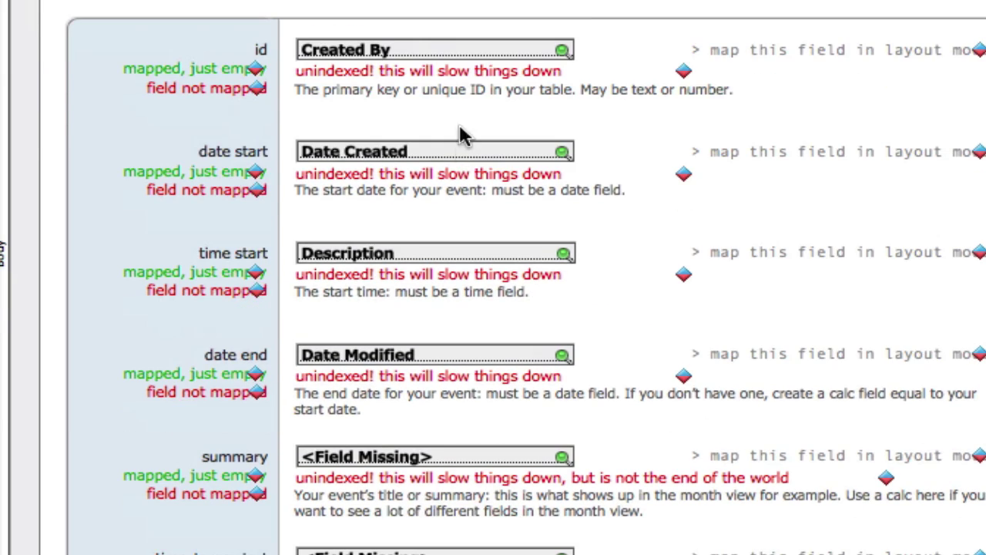
pyautogui.doubleClick(465, 52)
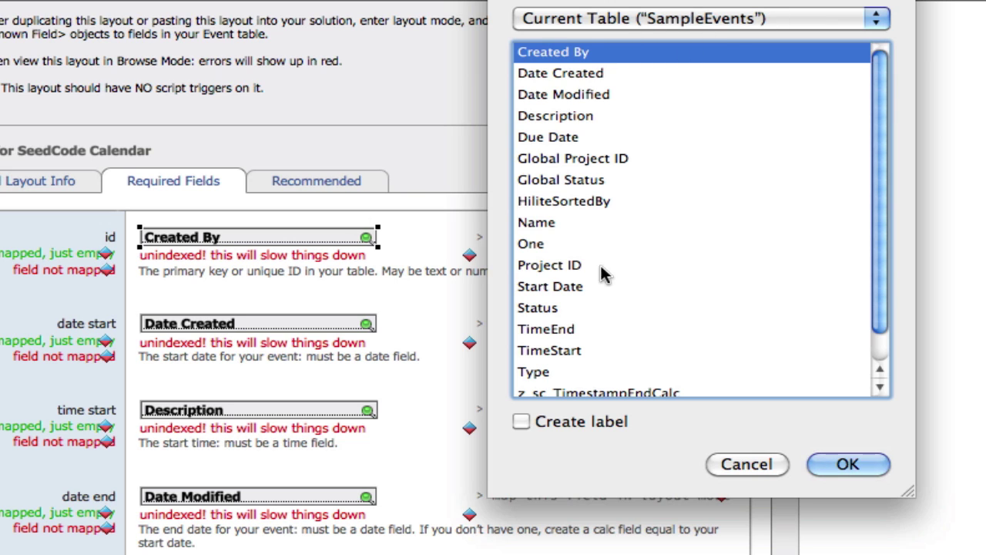
pyautogui.click(564, 270)
pyautogui.click(847, 467)
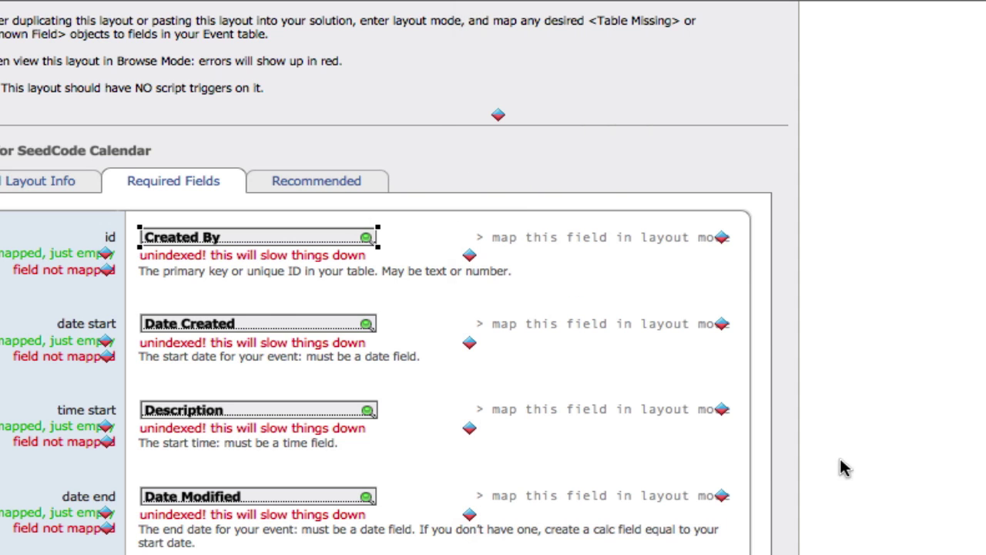
pyautogui.doubleClick(269, 324)
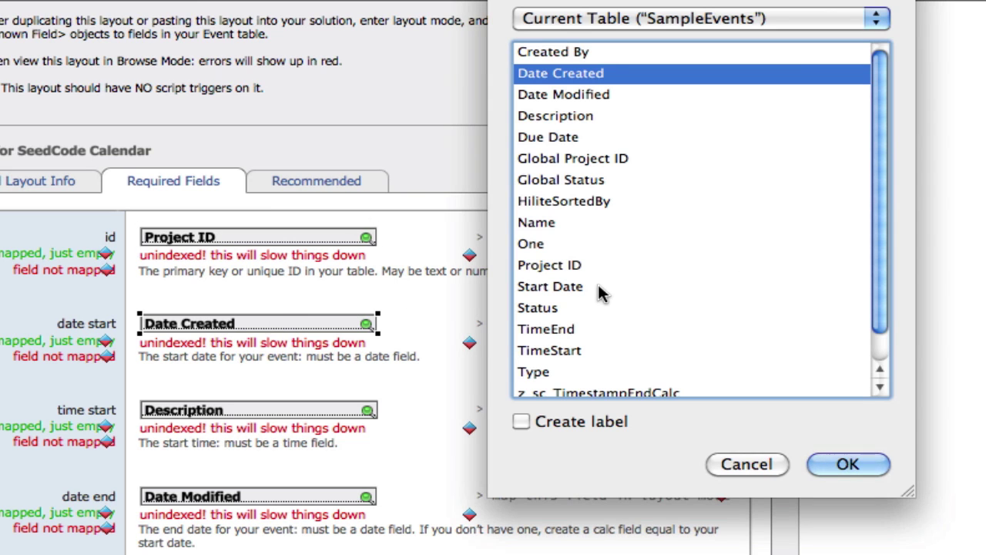
pyautogui.doubleClick(584, 286)
# Step: Map the time start field to TimeStart and the date end field to Due Date
pyautogui.click(229, 420)
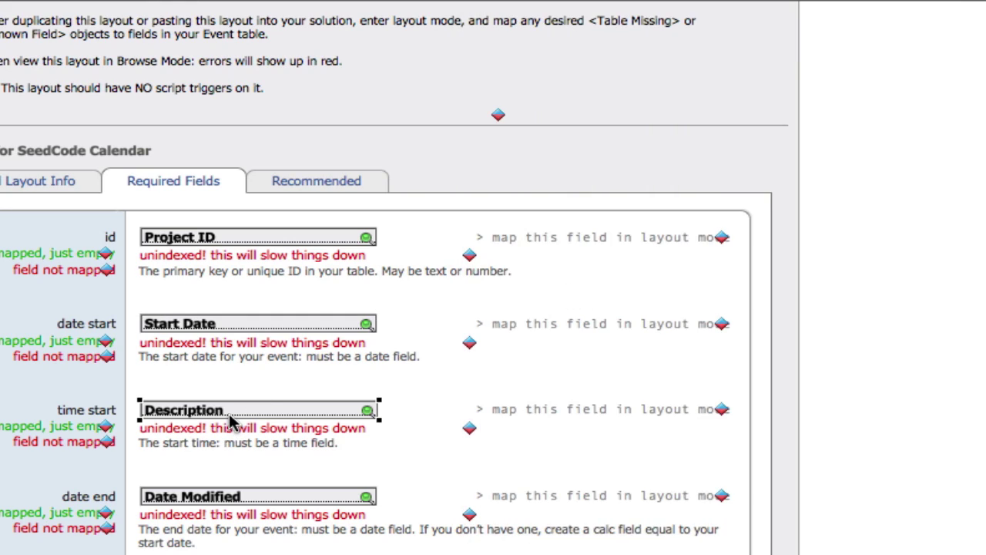
pyautogui.doubleClick(229, 420)
pyautogui.scroll(-1, 632, 320)
pyautogui.doubleClick(590, 335)
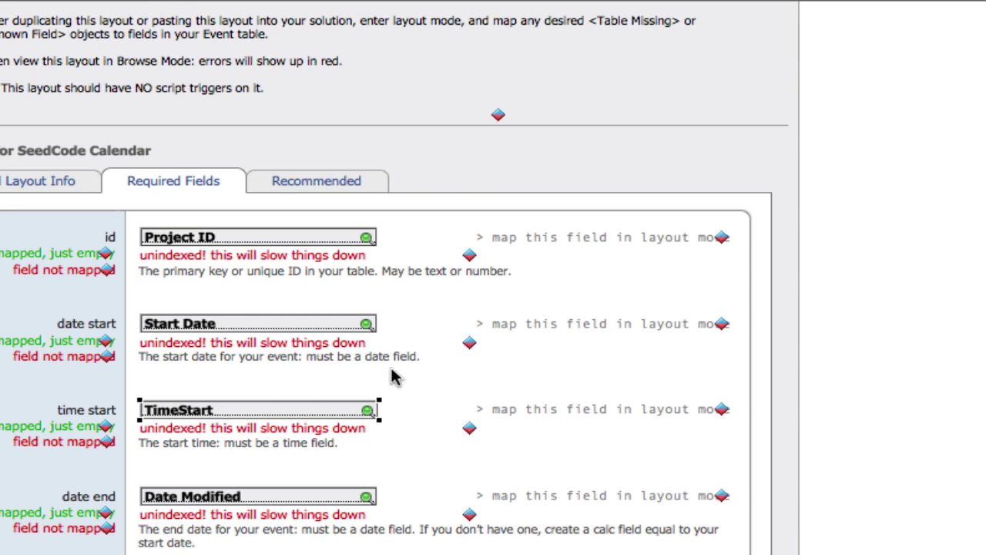
pyautogui.doubleClick(255, 497)
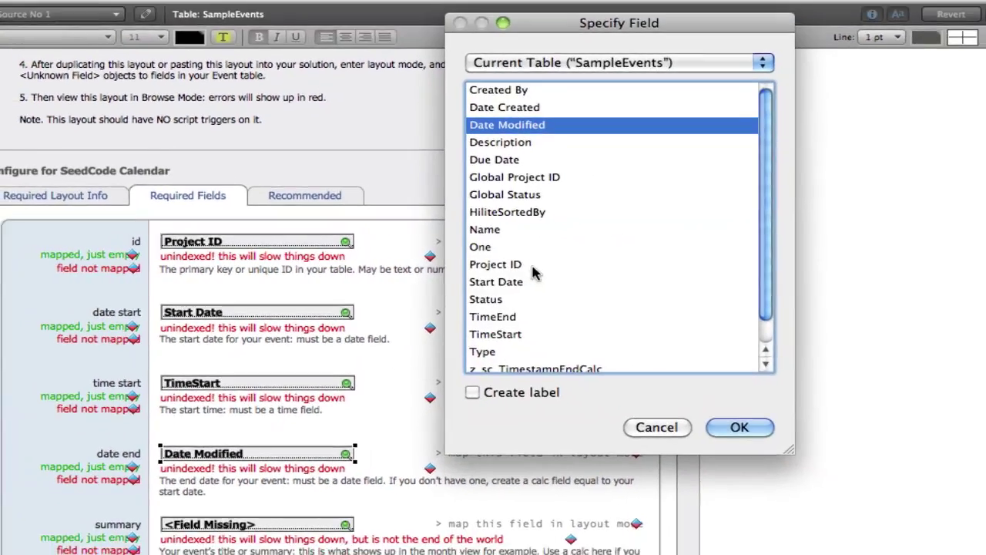
pyautogui.doubleClick(494, 159)
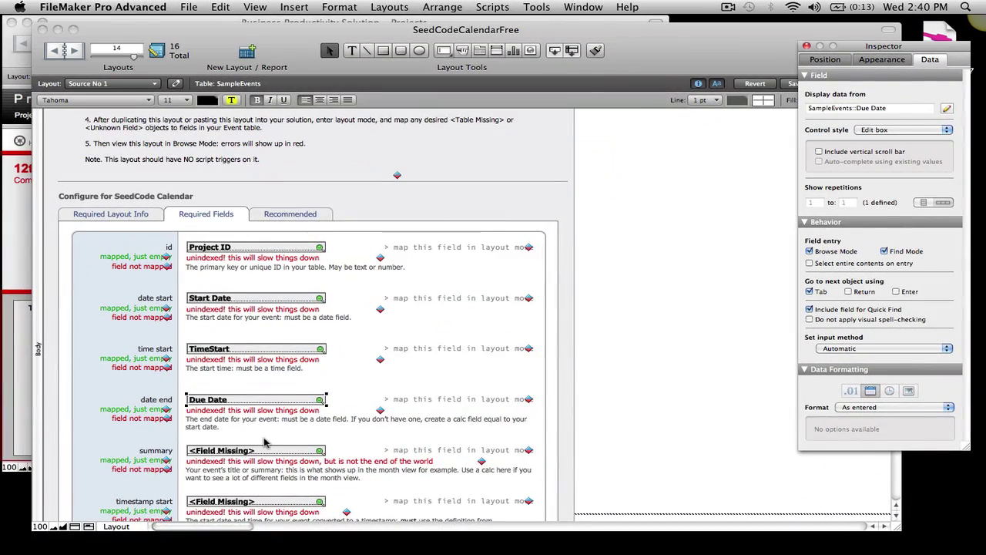
# Step: Map the missing summary field to the Name field
pyautogui.scroll(-1, 265, 441)
pyautogui.doubleClick(266, 436)
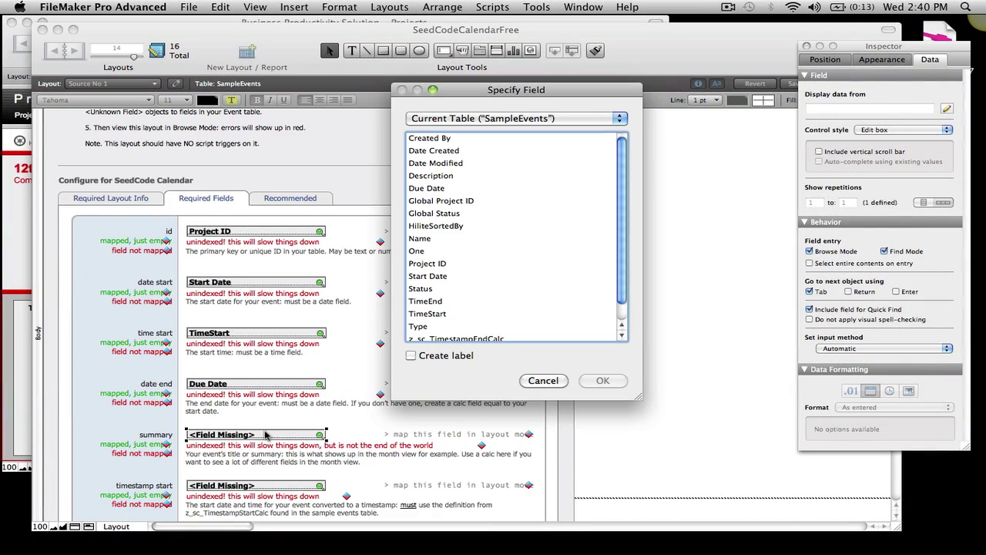
pyautogui.scroll(-1, 466, 197)
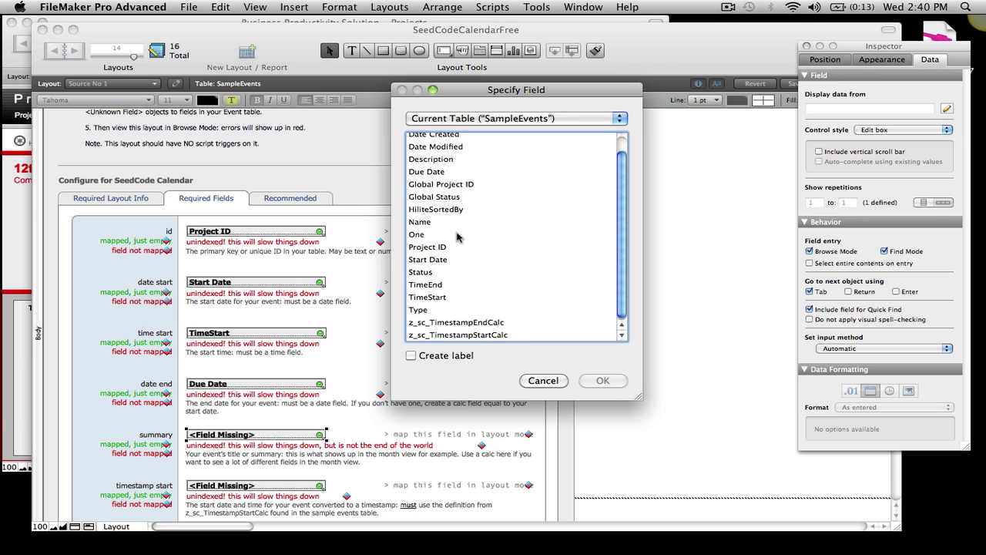
pyautogui.doubleClick(453, 222)
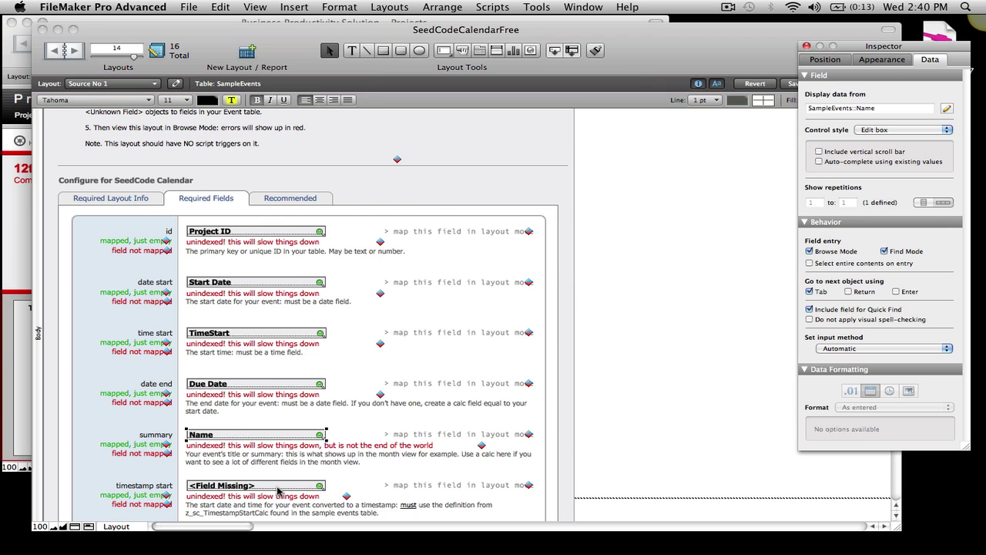
# Step: Map the missing timestamp start field to z_sc_TimestampStartCalc
pyautogui.doubleClick(274, 487)
pyautogui.scroll(-2, 478, 277)
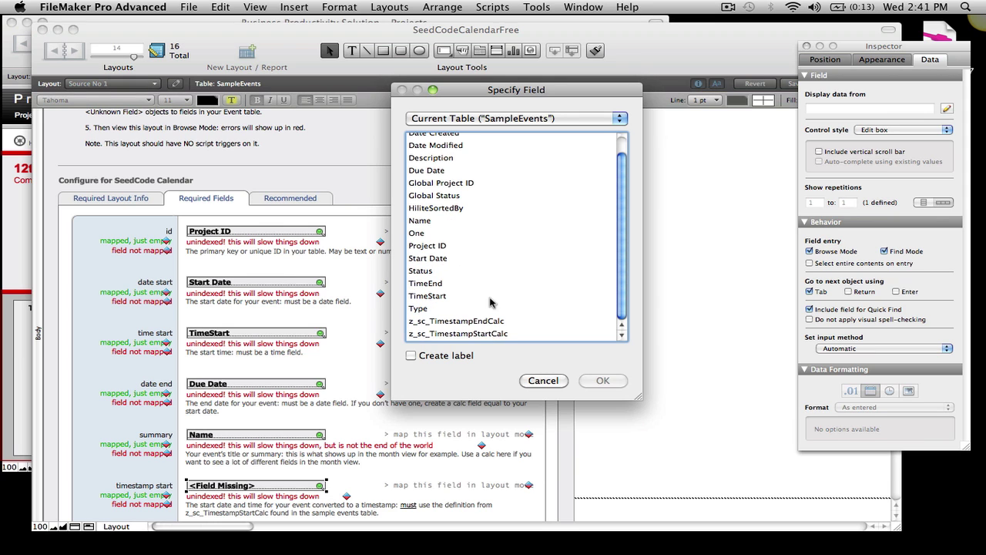
pyautogui.click(472, 334)
pyautogui.click(602, 380)
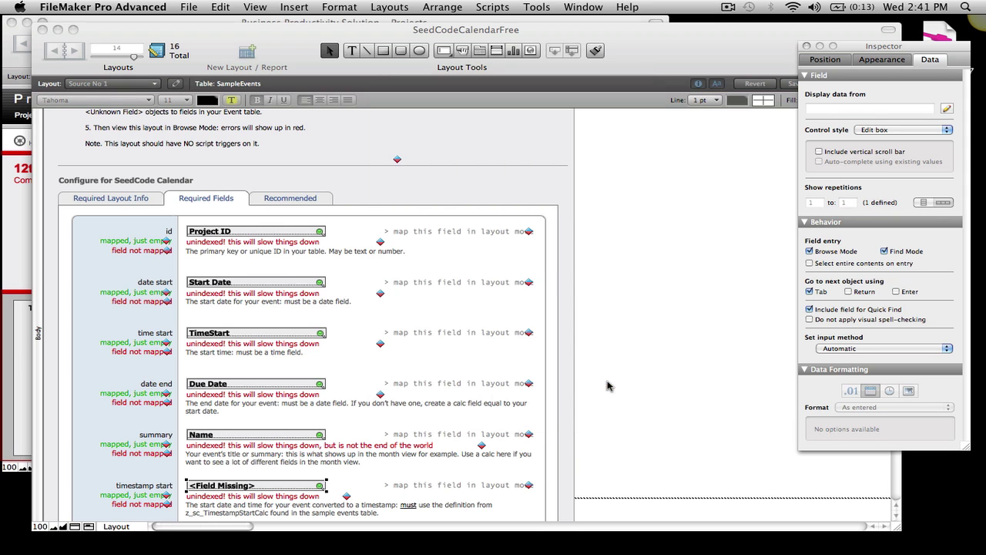
pyautogui.scroll(-1, 666, 352)
pyautogui.scroll(-3, 667, 351)
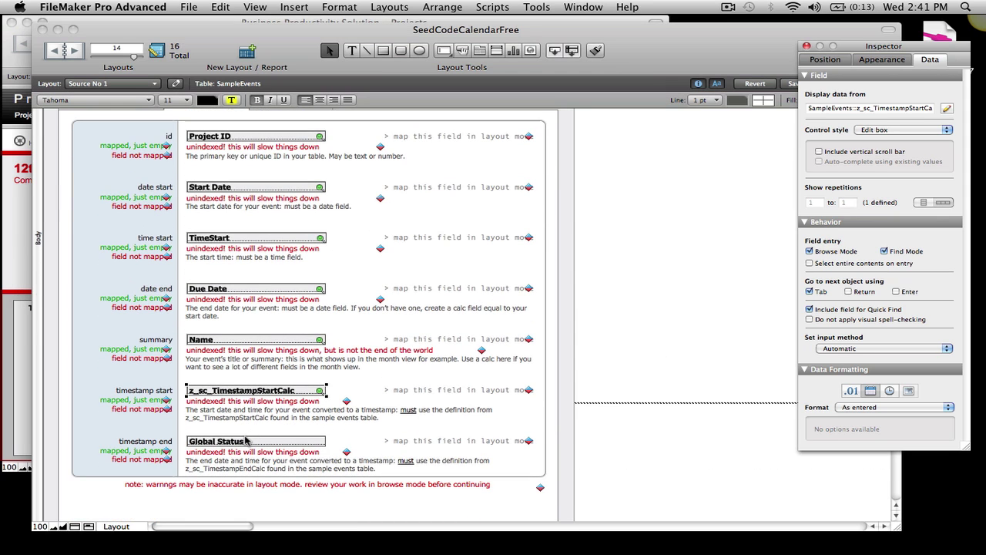
# Step: Map the timestamp end field to z_sc_TimestampEndCalc
pyautogui.doubleClick(247, 440)
pyautogui.scroll(-2, 485, 324)
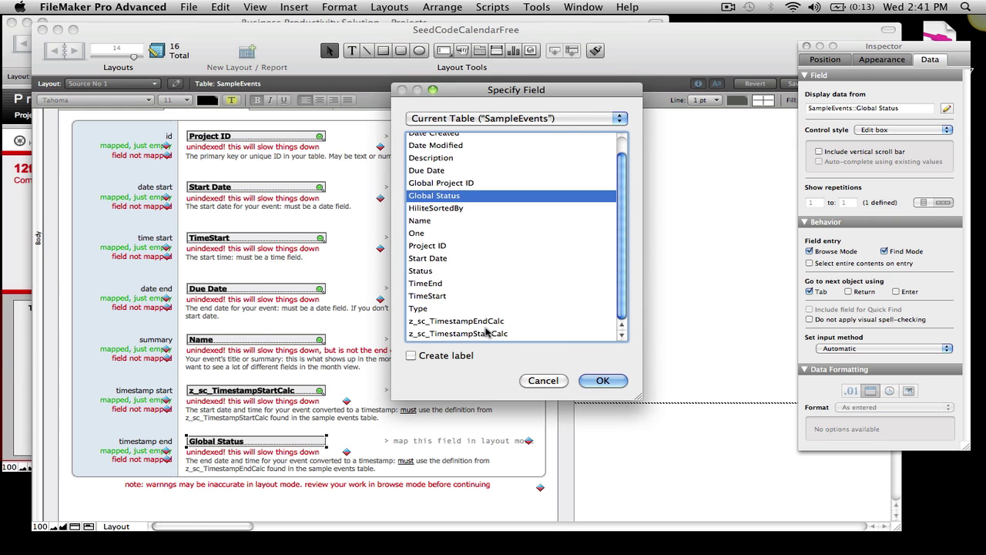
pyautogui.doubleClick(485, 323)
# Step: Among the layout's recommended fields, map time end to TimeEnd
pyautogui.scroll(4, 576, 352)
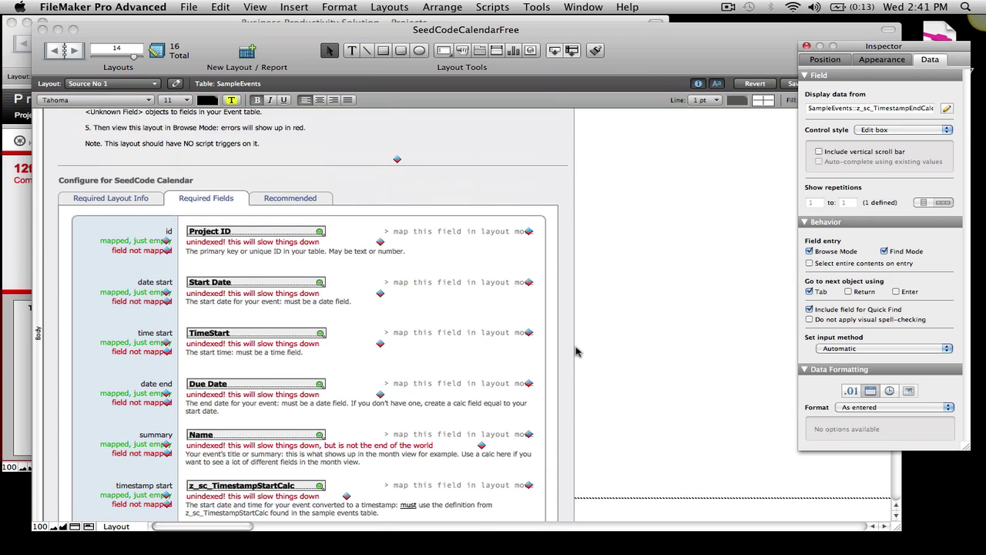
pyautogui.click(293, 198)
pyautogui.doubleClick(219, 234)
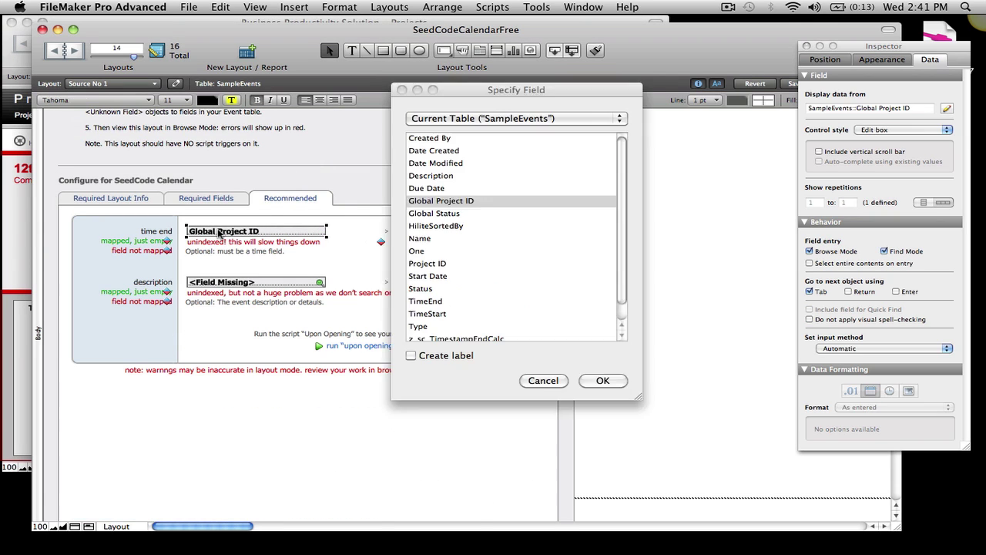
pyautogui.click(439, 302)
pyautogui.doubleClick(441, 301)
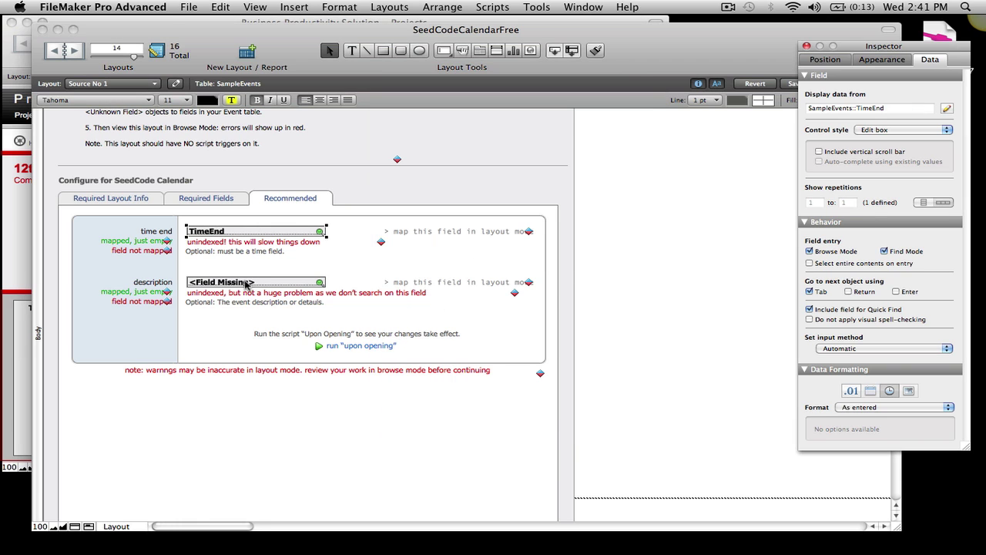
# Step: Map the missing description field to the Description field
pyautogui.doubleClick(223, 282)
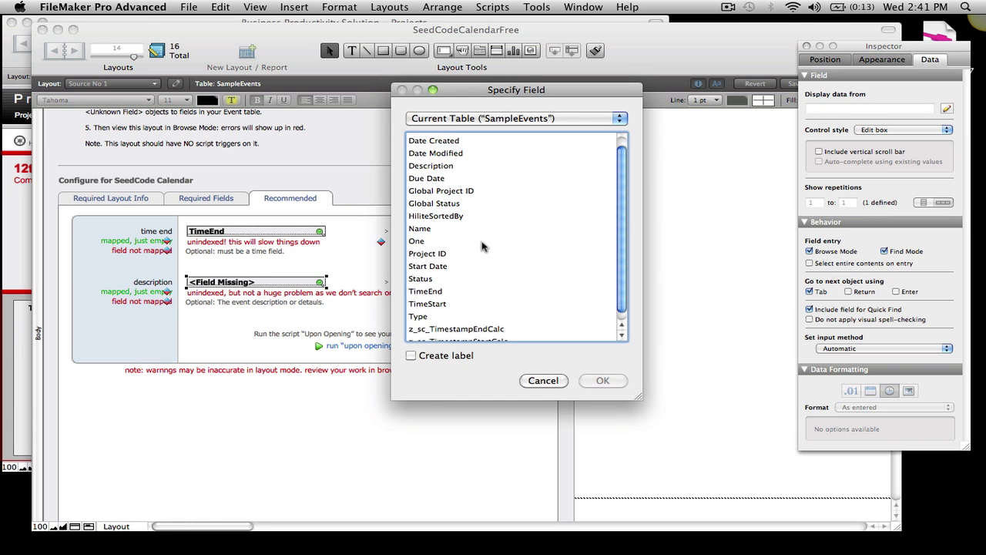
pyautogui.scroll(1, 480, 287)
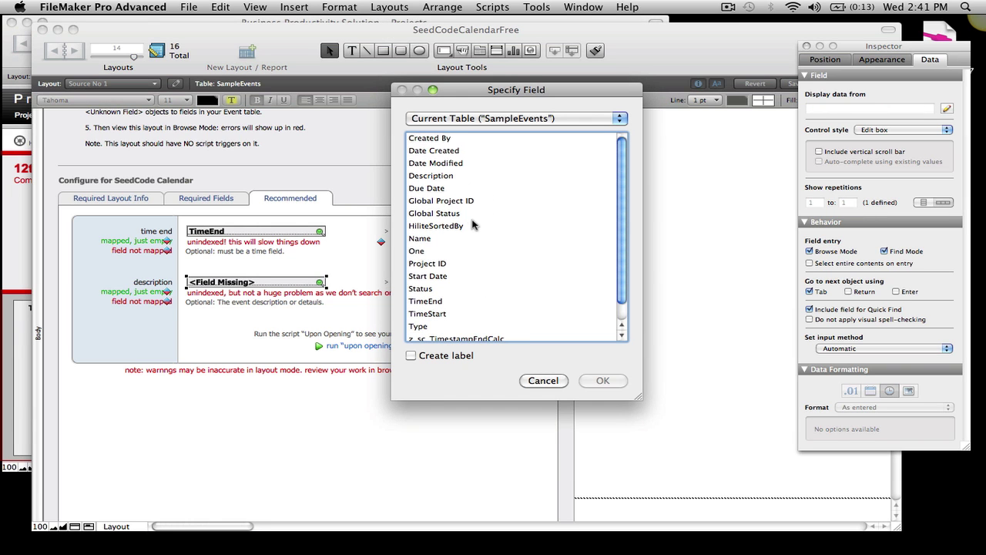
pyautogui.click(457, 177)
pyautogui.click(605, 380)
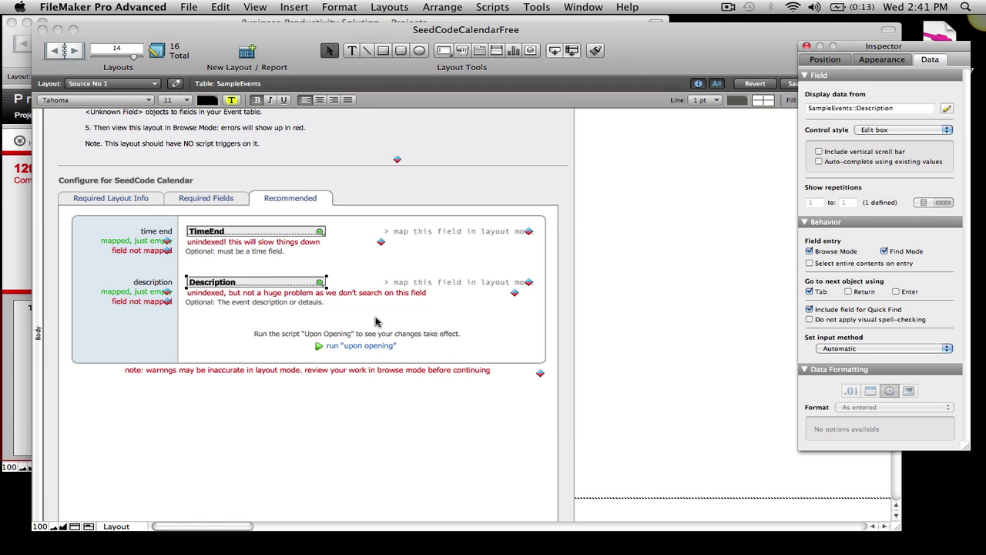
# Step: Review the source layout's required and recommended field mappings in Browse mode for mapping and indexing warnings
pyautogui.press('super+b')
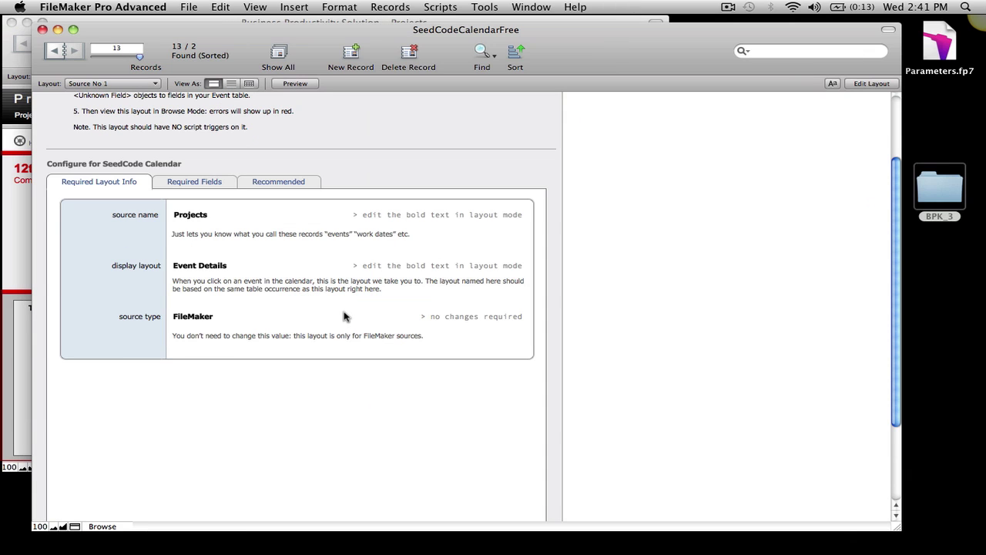
pyautogui.click(219, 185)
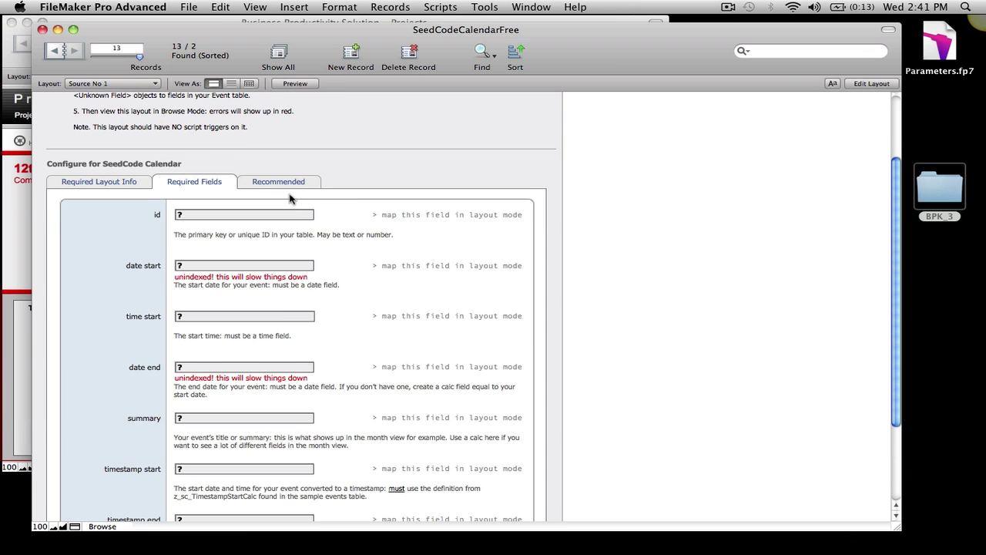
pyautogui.scroll(-1, 290, 198)
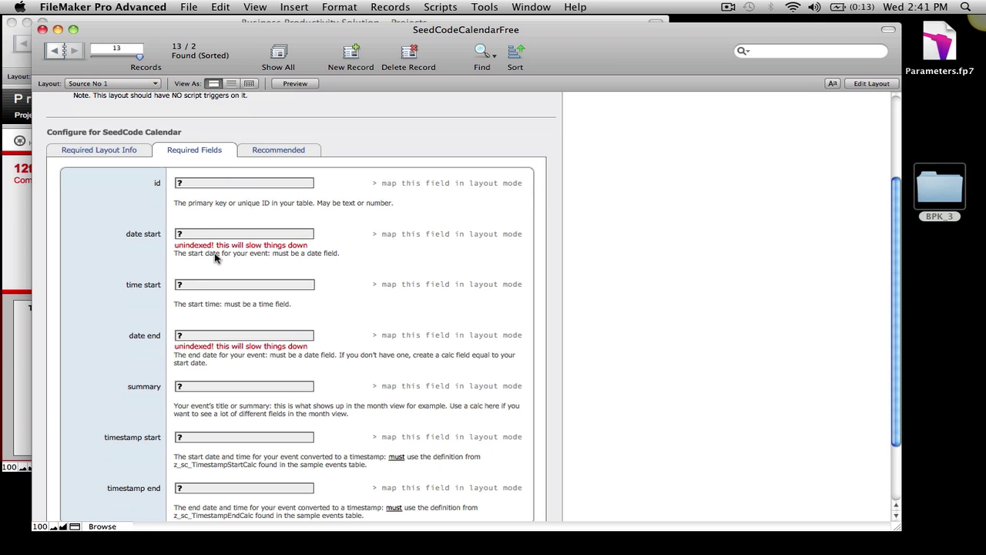
pyautogui.click(250, 152)
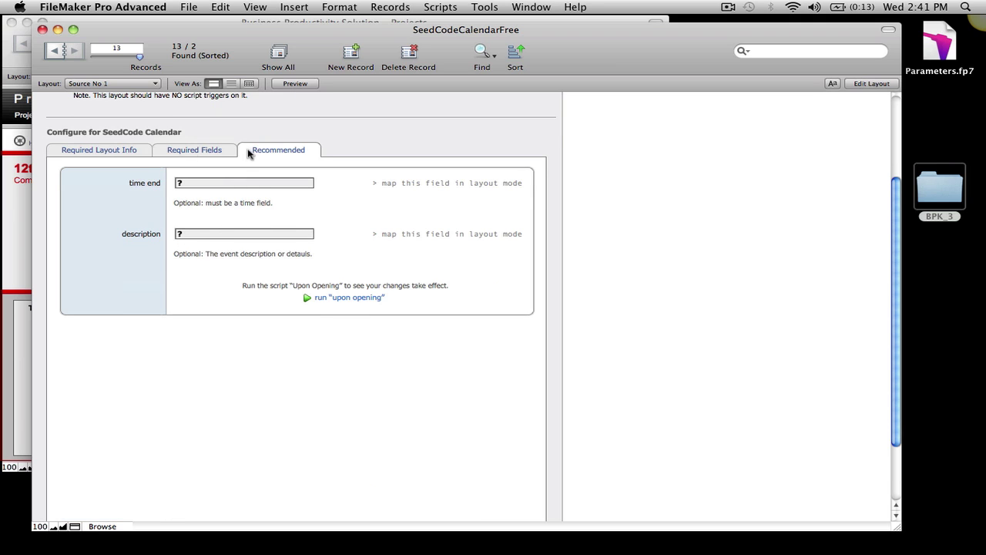
pyautogui.click(128, 154)
pyautogui.click(176, 154)
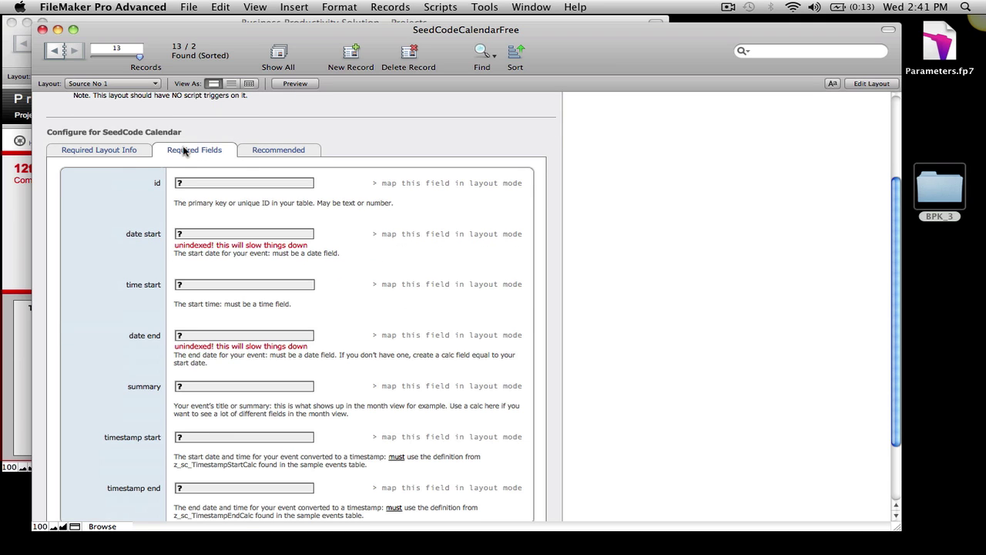
pyautogui.click(59, 50)
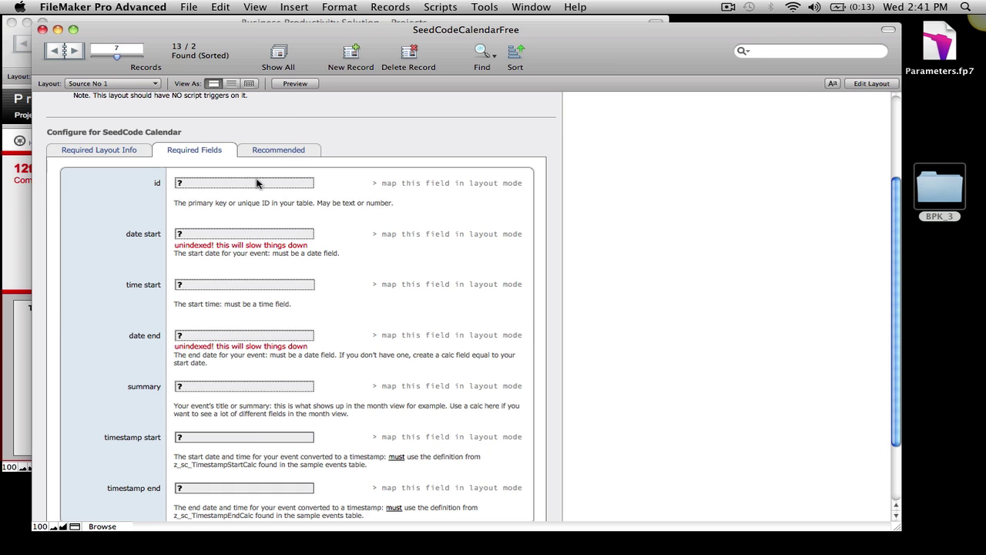
# Step: Run the "Upon Opening" script so the mapping changes take effect, and open the calendar
pyautogui.click(295, 152)
pyautogui.click(348, 298)
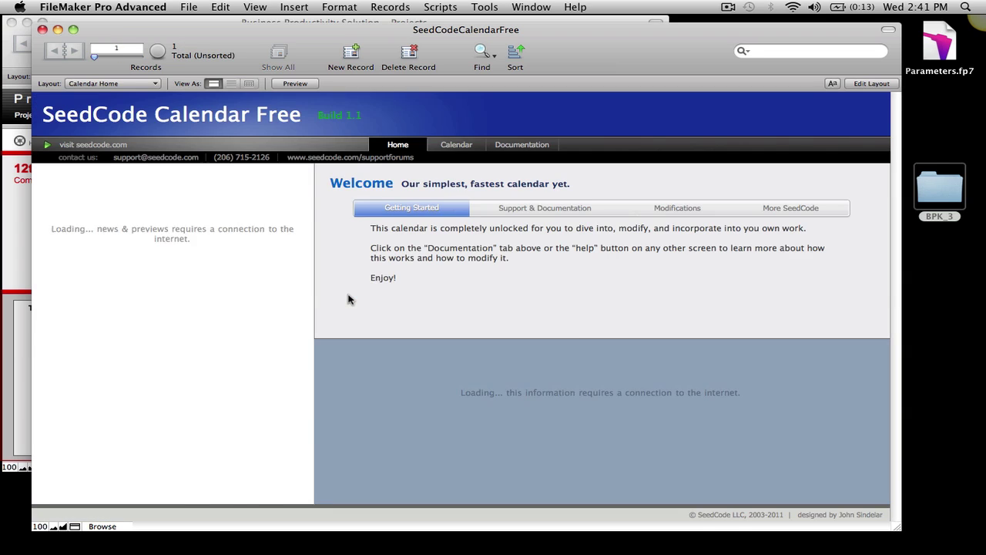
pyautogui.click(457, 147)
# Step: In the Projects file, set the 12th Annual Triathlon's start date to 1/12/2011 and its due date to 1/20/2011
pyautogui.click(19, 239)
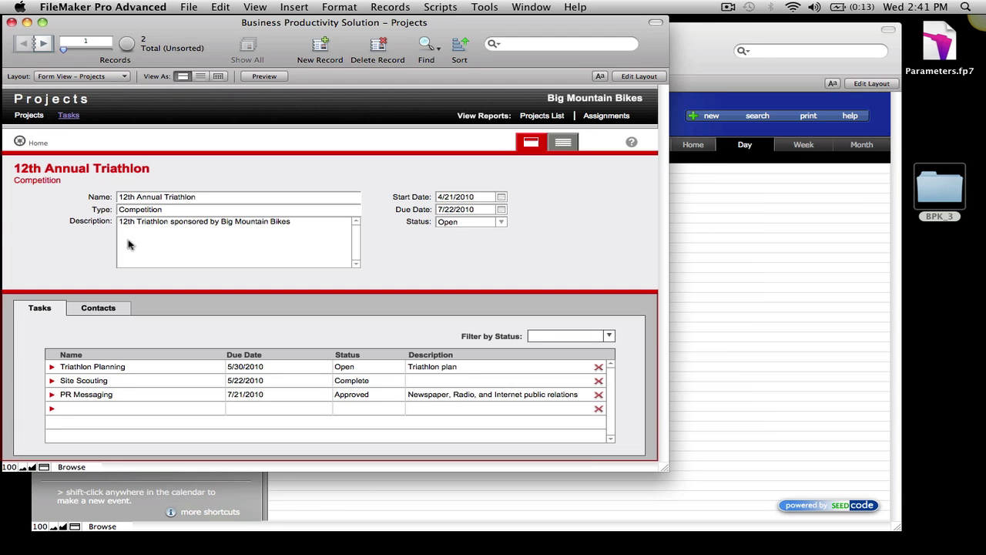
pyautogui.click(501, 197)
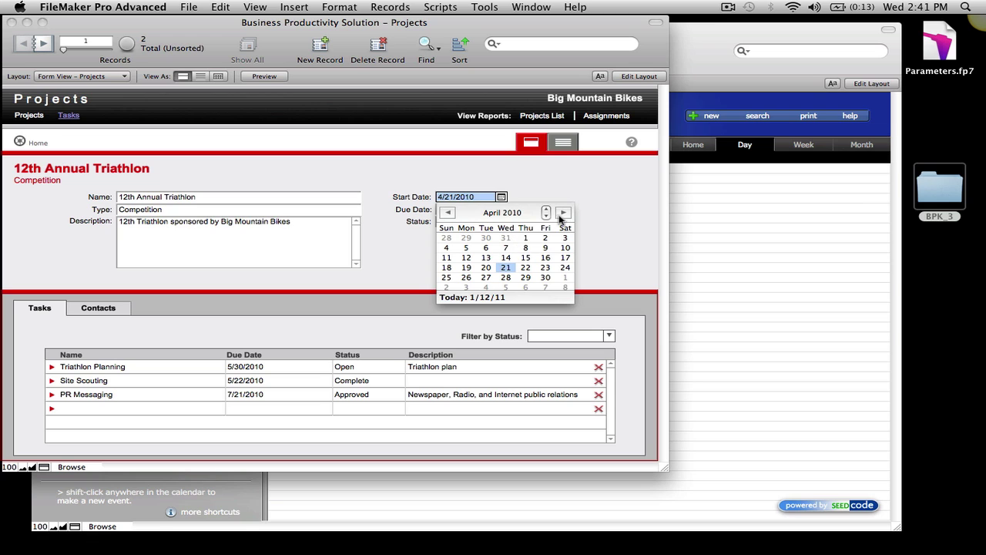
pyautogui.click(462, 298)
pyautogui.click(502, 210)
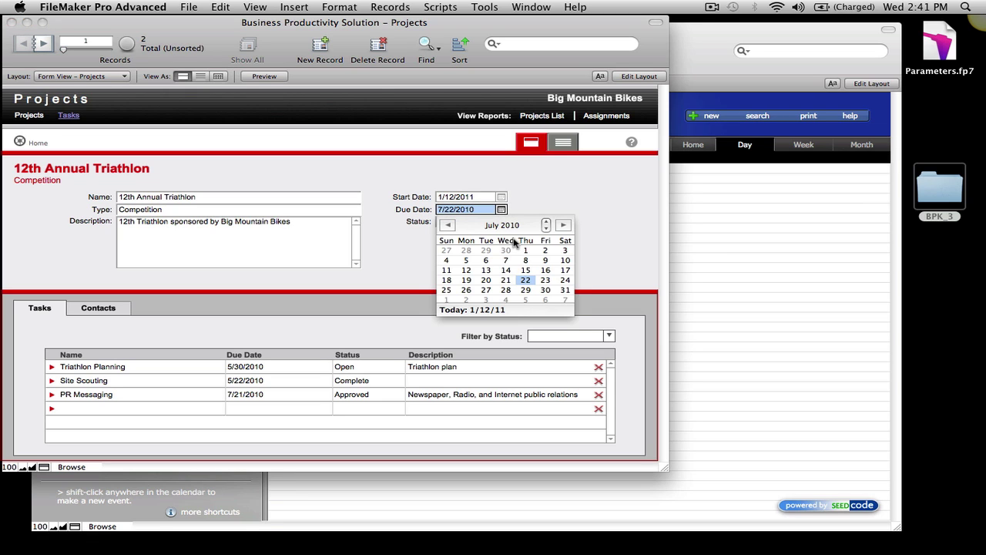
pyautogui.click(478, 310)
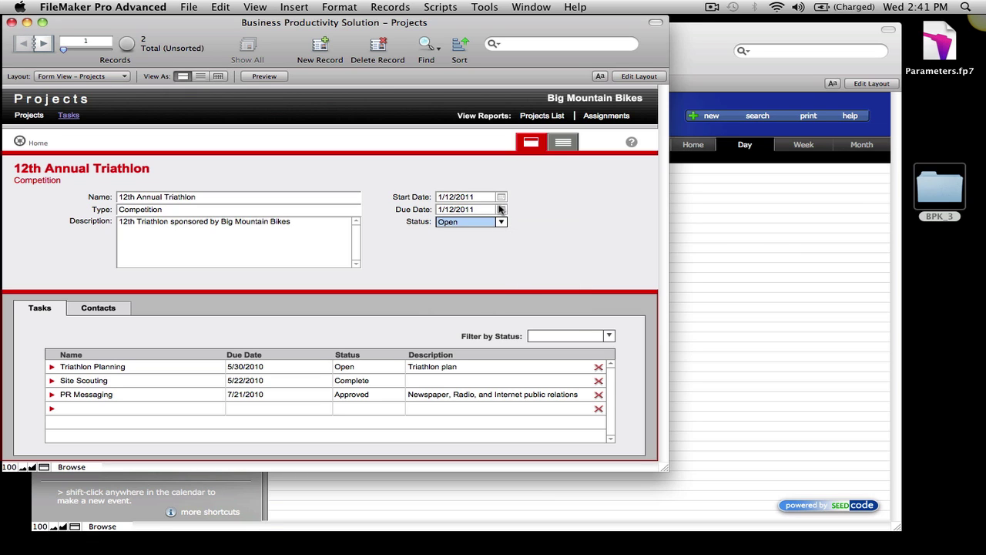
pyautogui.click(502, 210)
pyautogui.click(524, 281)
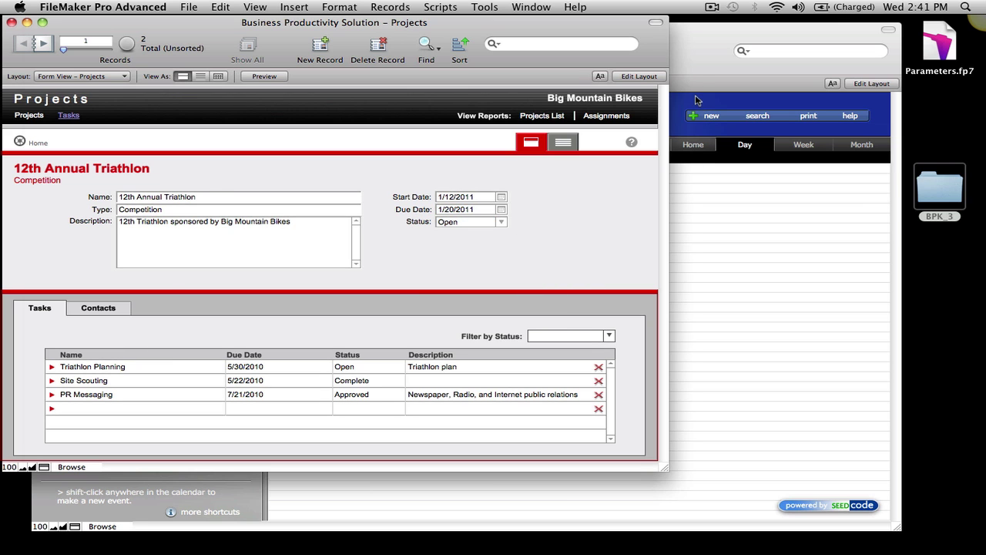
# Step: Show the SeedCode calendar in month view to check the triathlon project's dates
pyautogui.click(695, 100)
pyautogui.click(855, 144)
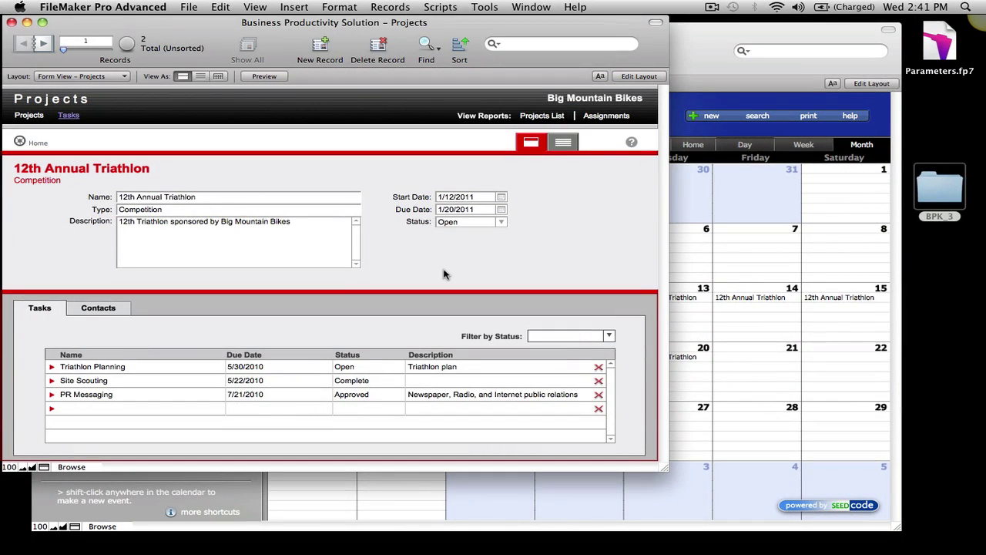
# Step: Create a project record named "New project" with start date 1/1/2011 and due date 1/5/2011
pyautogui.press('super+n')
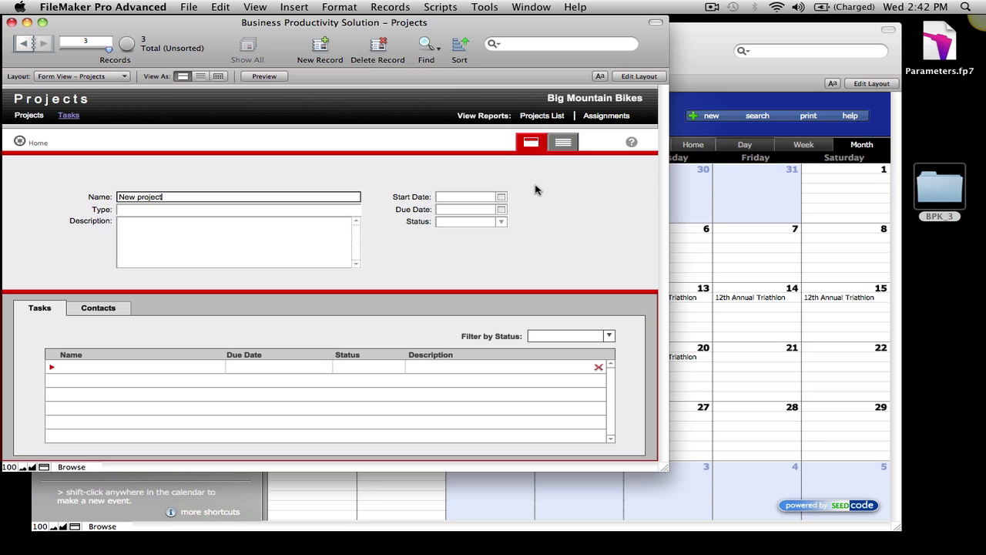
pyautogui.click(501, 198)
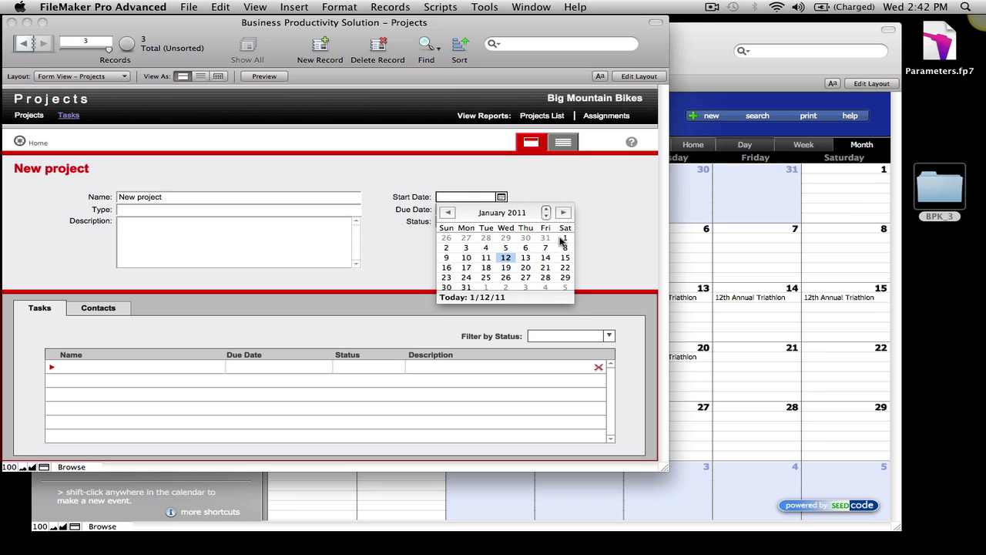
pyautogui.click(565, 238)
pyautogui.click(501, 209)
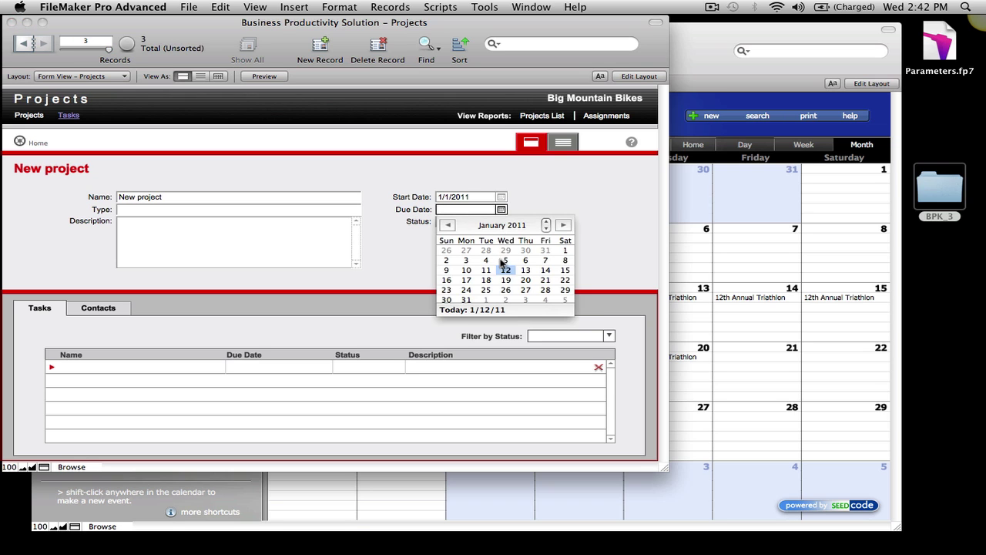
pyautogui.click(505, 260)
# Step: Refresh the January 2011 calendar and open the details of the New project event on January 5
pyautogui.click(739, 225)
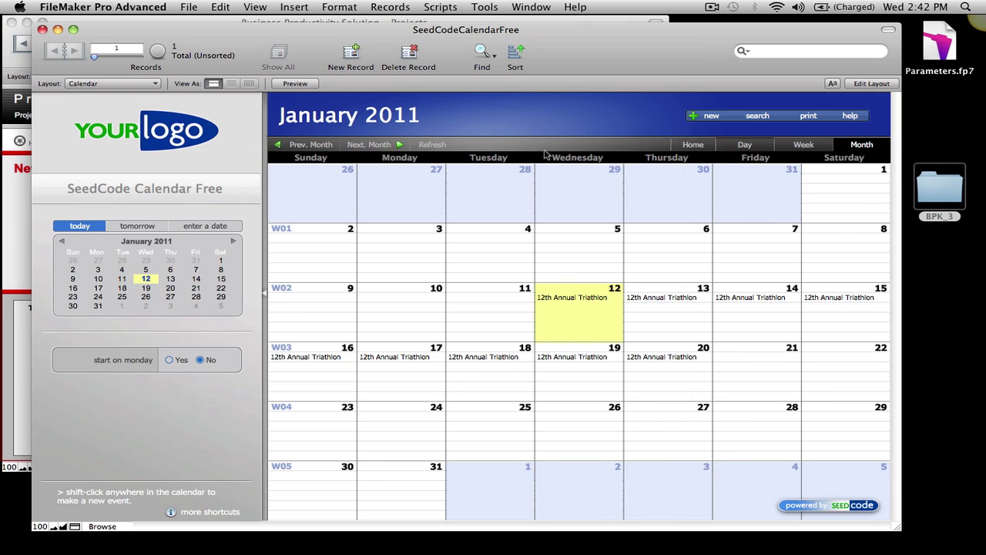
pyautogui.click(434, 146)
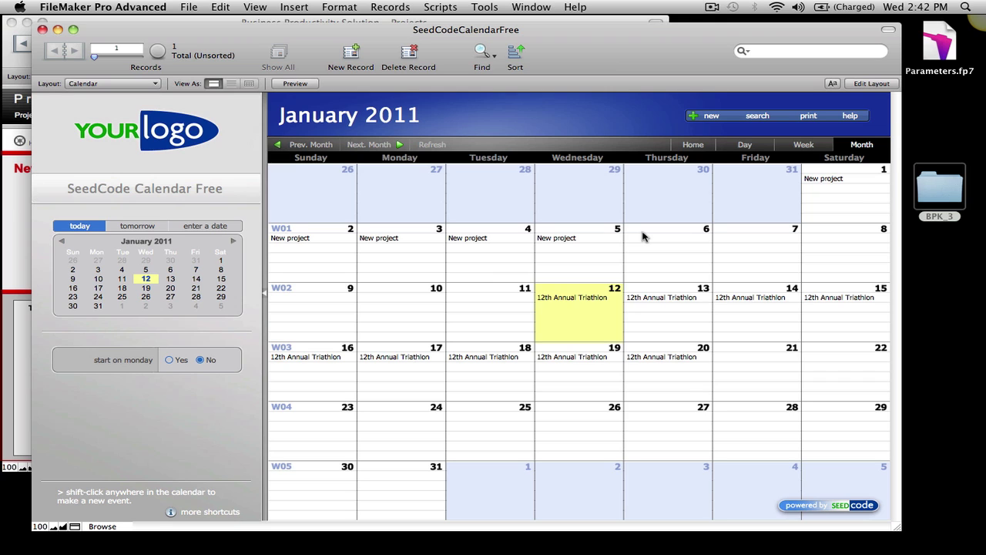
pyautogui.click(565, 239)
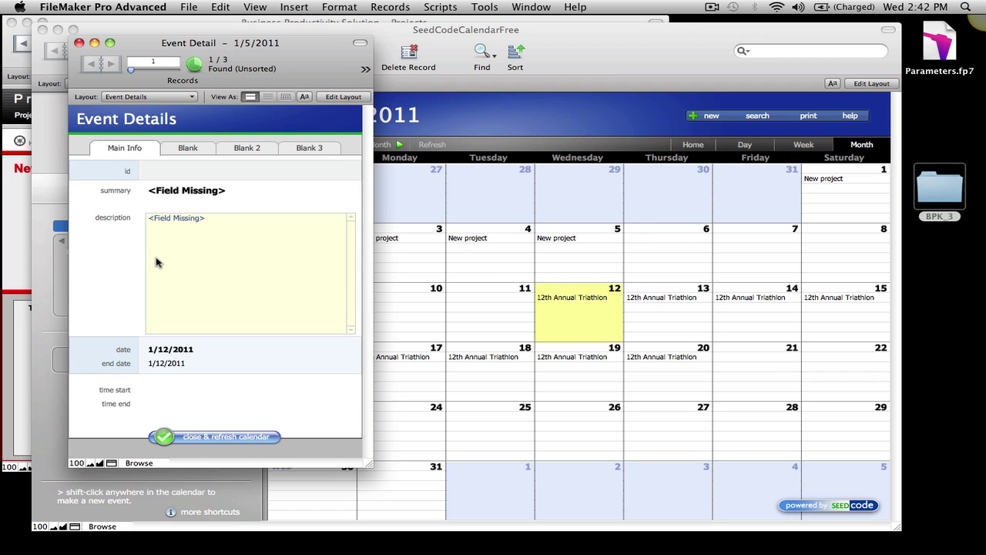
# Step: On the Event Details layout, map the id field to Project ID and the summary field to Name
pyautogui.press('super+l')
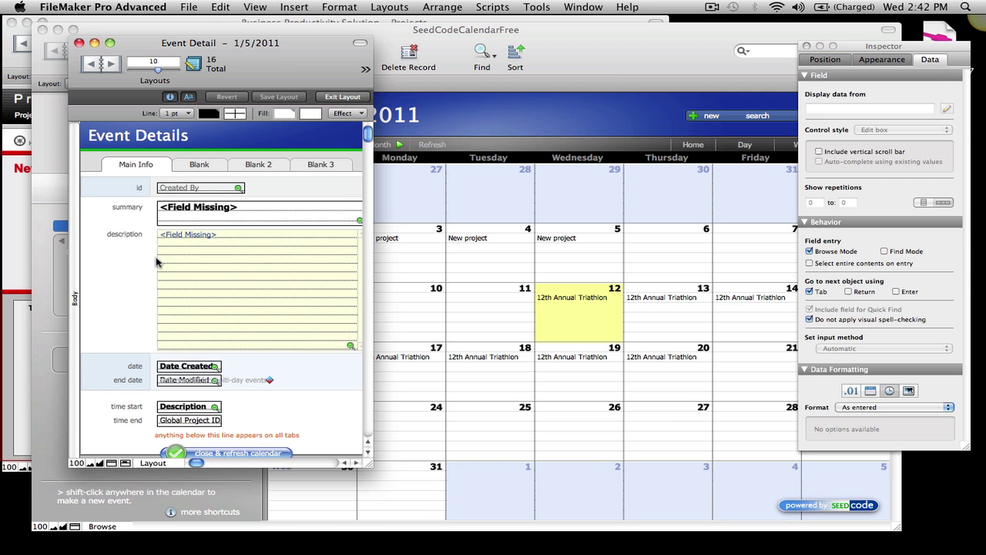
pyautogui.doubleClick(211, 191)
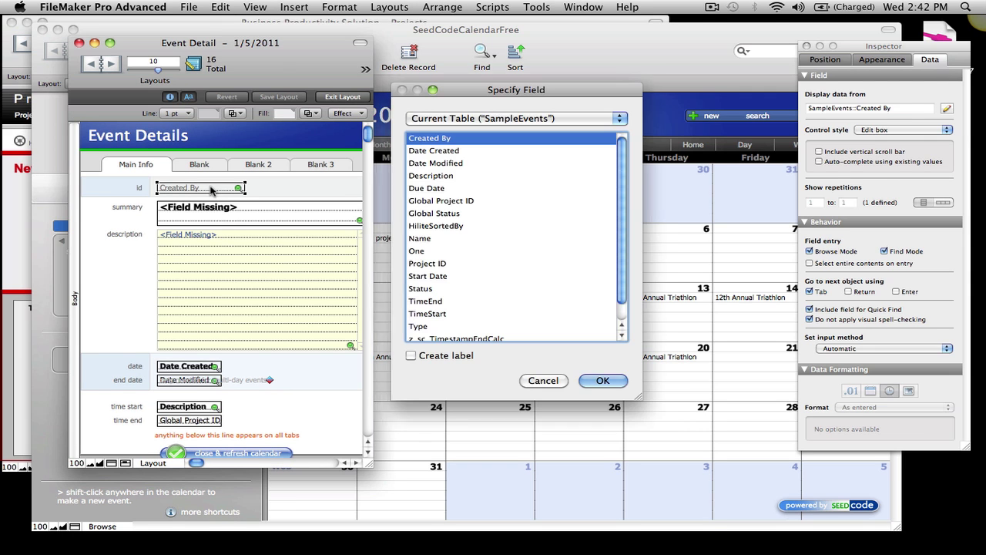
pyautogui.doubleClick(451, 263)
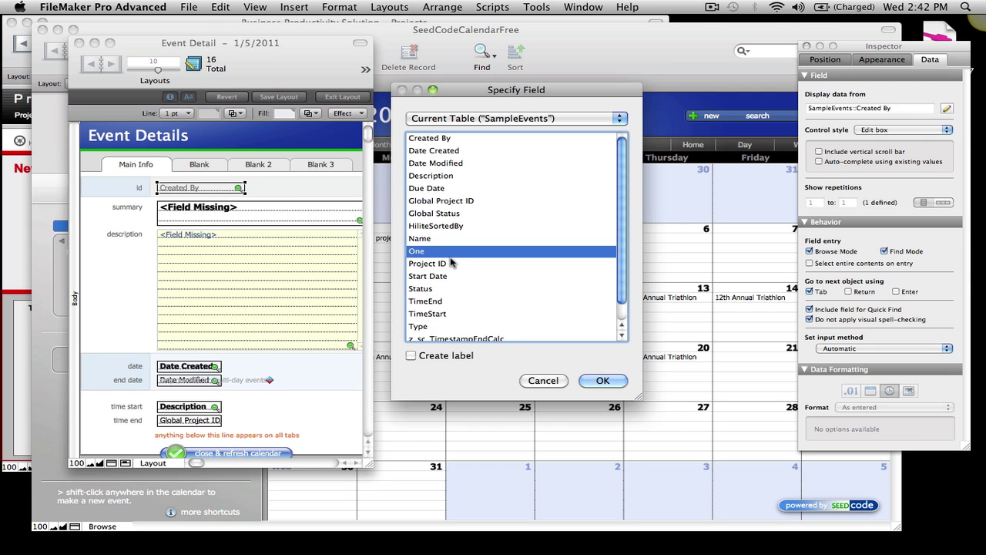
pyautogui.doubleClick(222, 208)
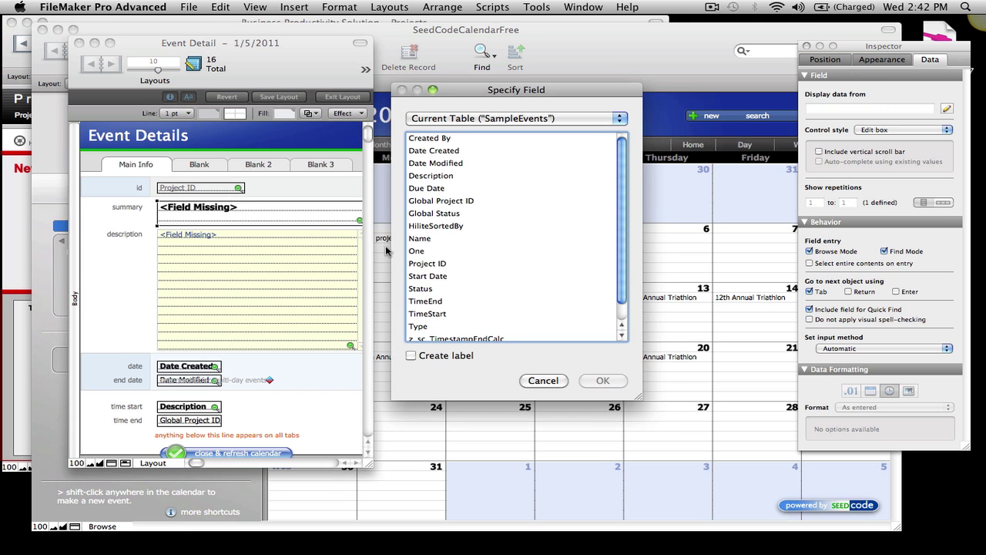
pyautogui.doubleClick(434, 242)
# Step: Map the missing description field on the Event Details layout to Description
pyautogui.doubleClick(269, 253)
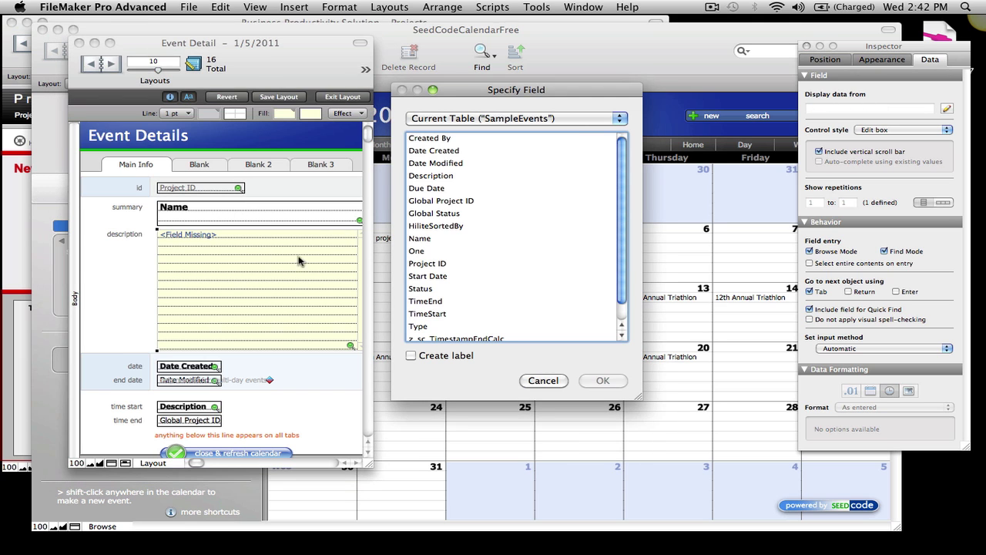
pyautogui.click(432, 177)
pyautogui.doubleClick(431, 177)
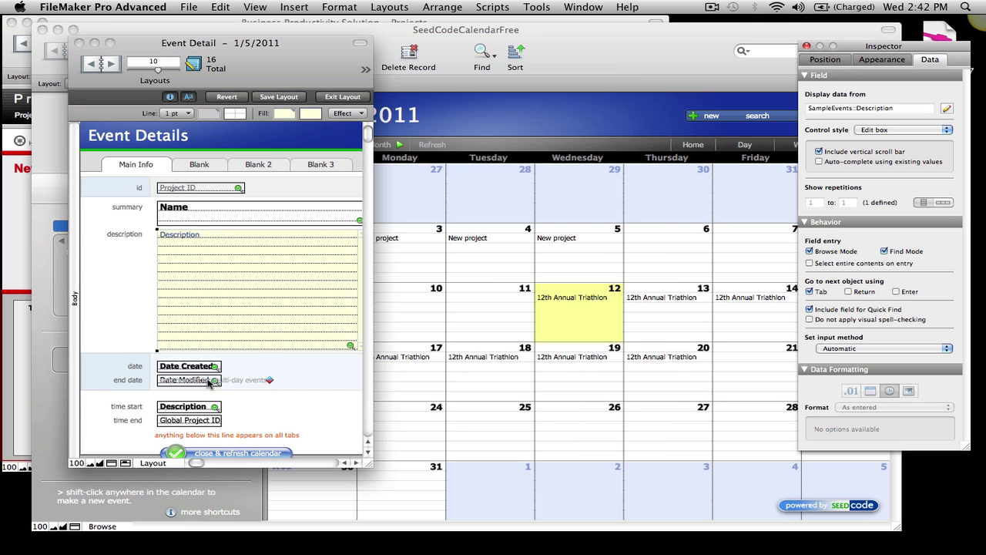
# Step: On the Event Details layout, map the date field to Start Date and the end date field to Due Date
pyautogui.doubleClick(204, 369)
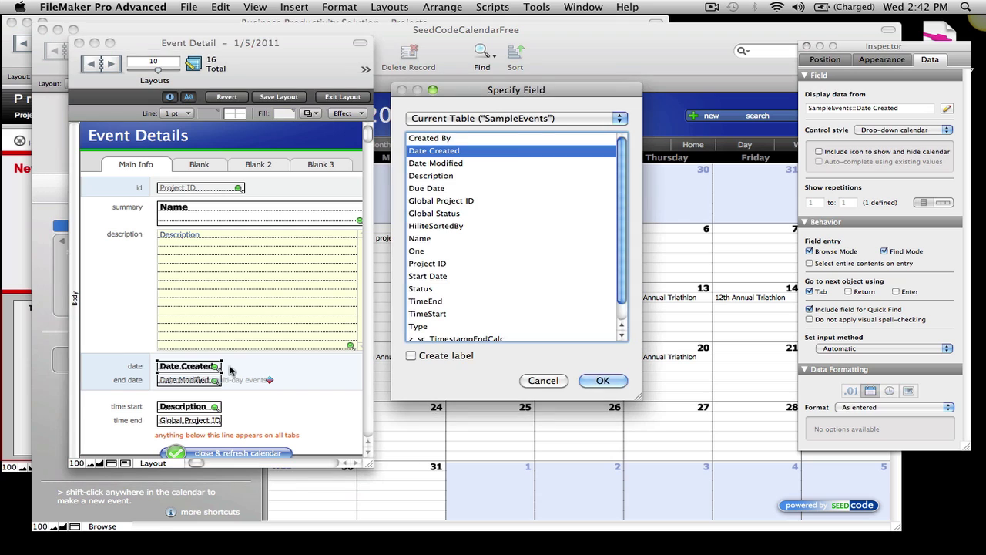
pyautogui.doubleClick(438, 277)
pyautogui.click(191, 379)
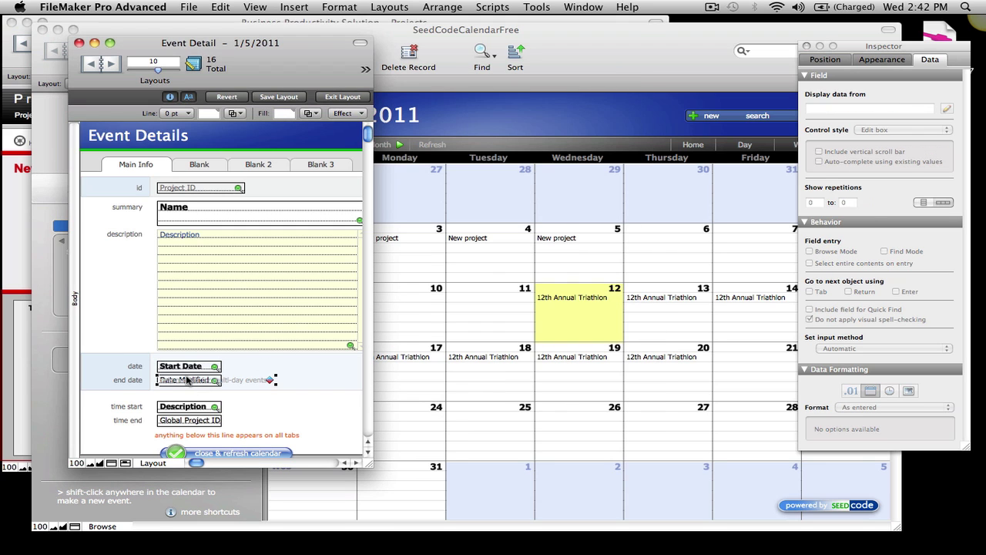
pyautogui.doubleClick(168, 386)
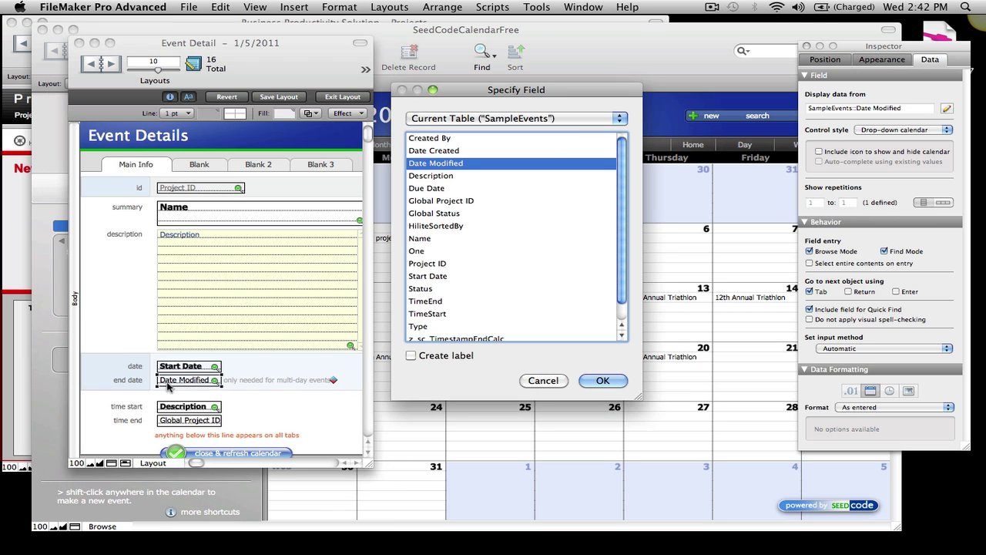
pyautogui.scroll(-1, 441, 262)
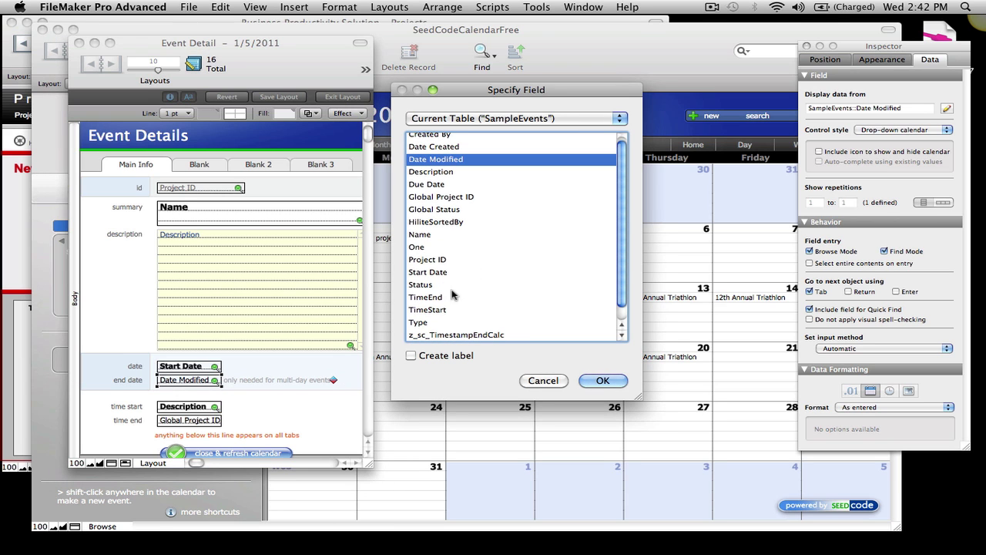
pyautogui.scroll(2, 452, 293)
pyautogui.doubleClick(431, 171)
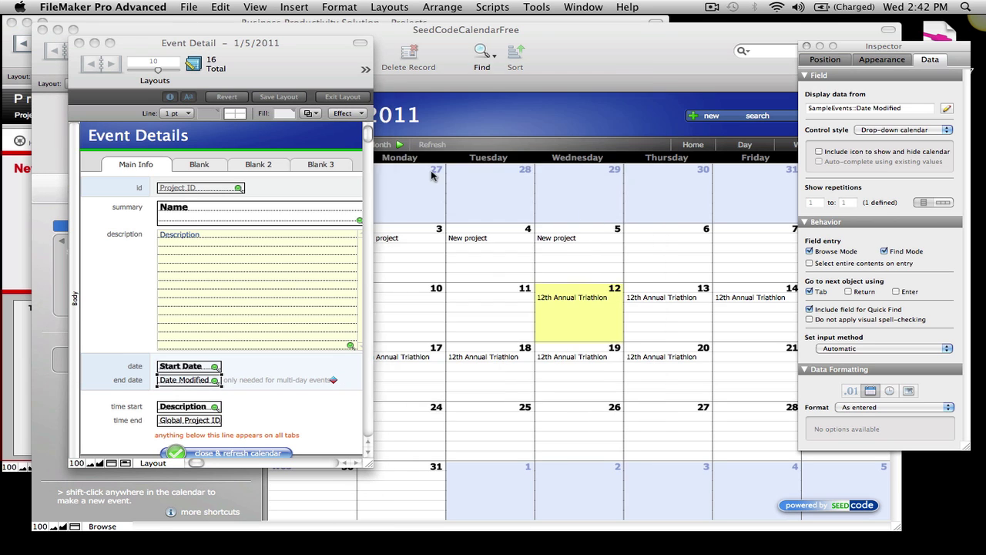
pyautogui.doubleClick(200, 409)
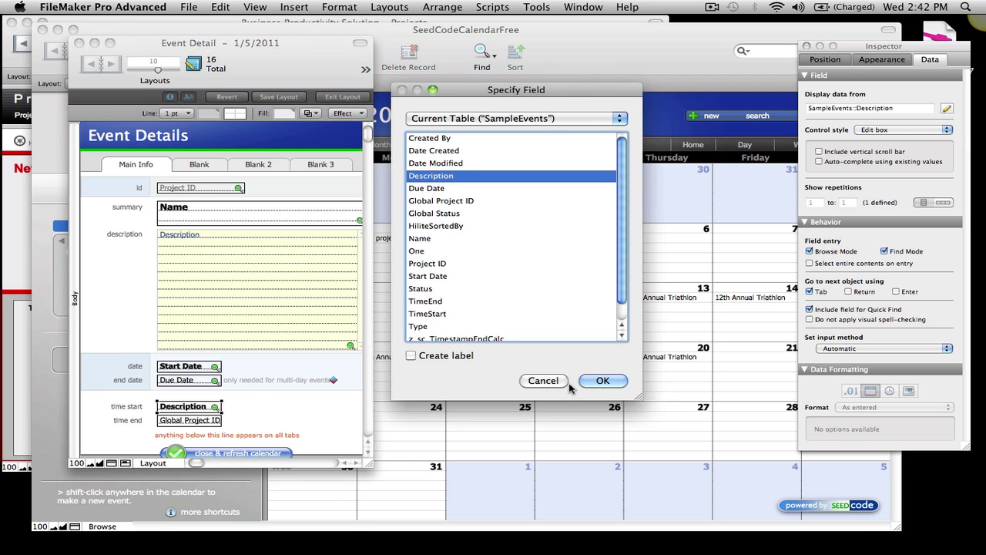
pyautogui.click(595, 380)
pyautogui.click(255, 397)
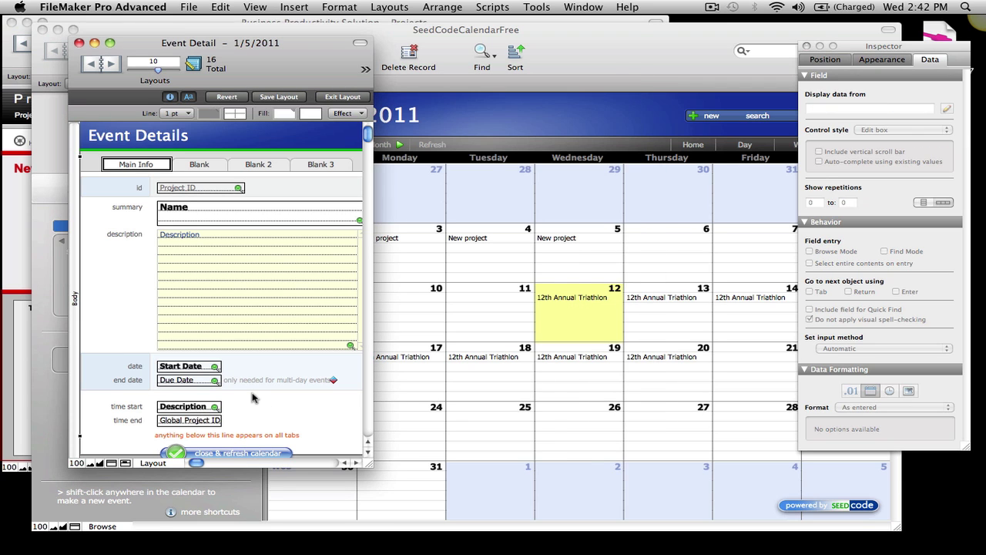
pyautogui.moveTo(330, 444); pyautogui.dragTo(108, 415)
pyautogui.press('Delete')
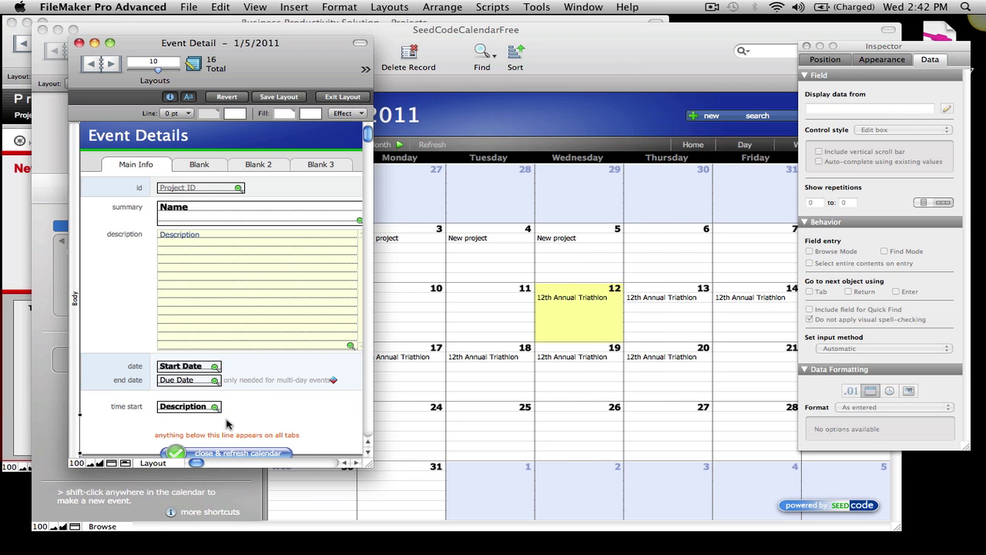
pyautogui.press('super+z')
# Step: Delete the time start and time end fields with their labels from the Event Details layout and return to Browse mode
pyautogui.moveTo(367, 465); pyautogui.dragTo(446, 513)
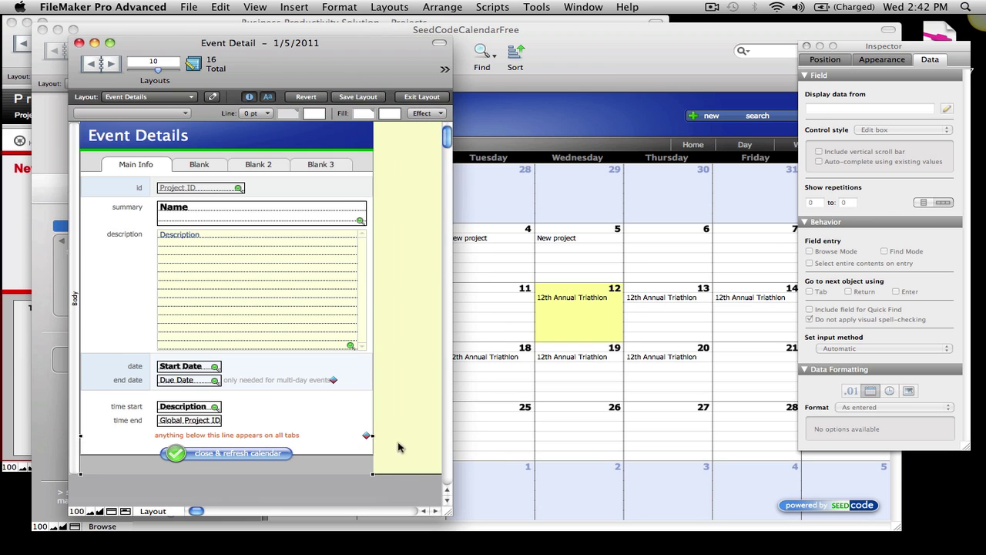
pyautogui.moveTo(404, 425); pyautogui.dragTo(80, 388)
pyautogui.press('Delete')
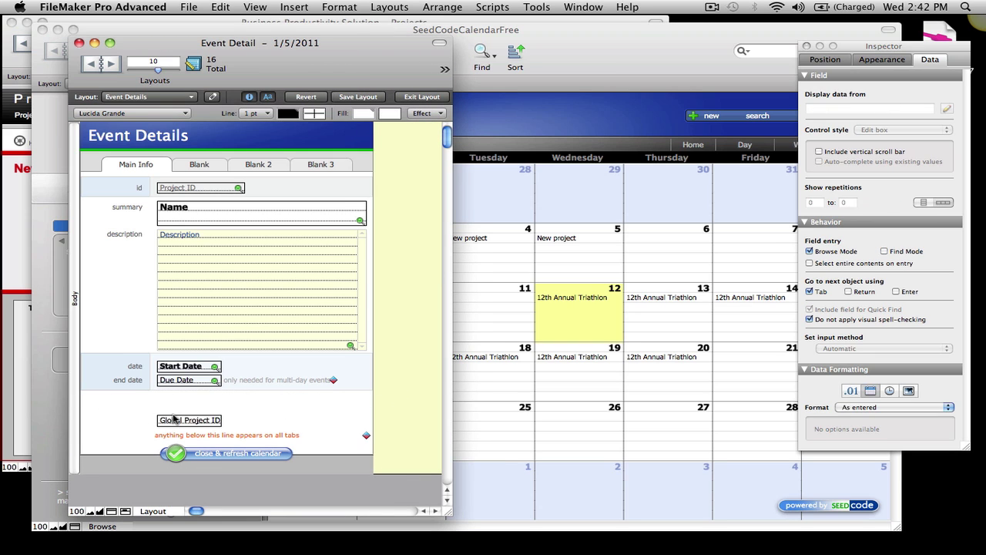
pyautogui.click(176, 420)
pyautogui.press('Delete')
pyautogui.press('super+b')
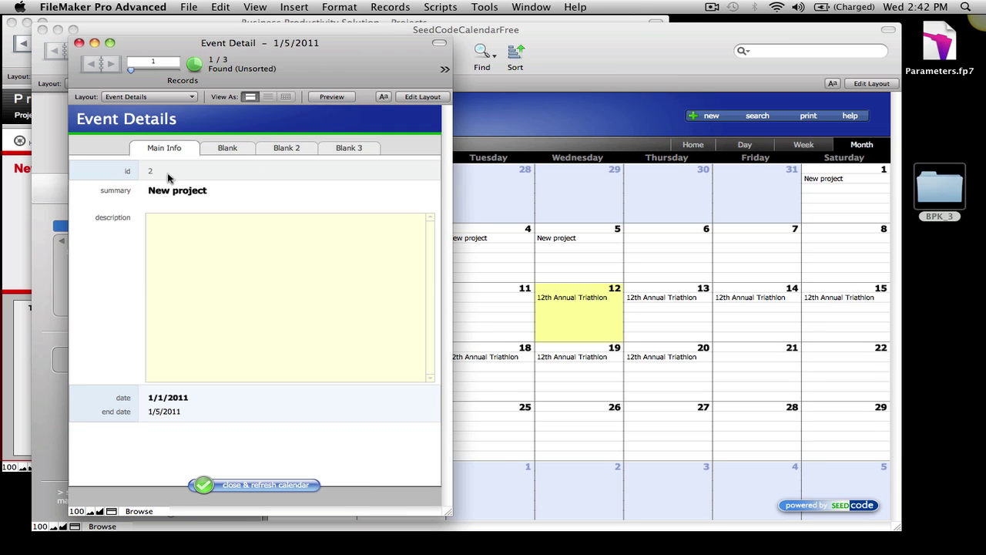
# Step: Review the event details of the 12th Annual Triathlon on January 13 and New project on January 5, closing each detail window
pyautogui.press('super+w')
pyautogui.click(645, 300)
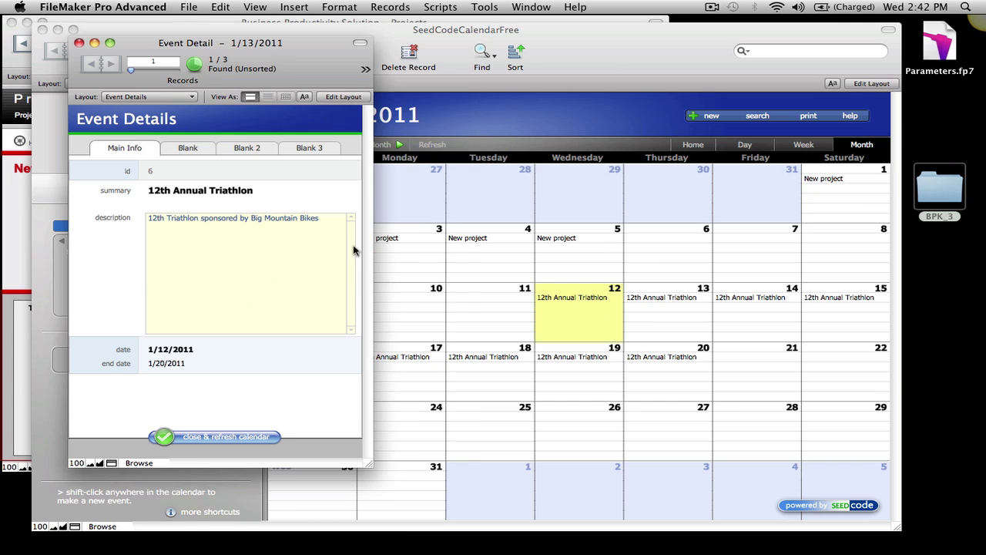
pyautogui.press('super+w')
pyautogui.click(565, 240)
pyautogui.press('super+w')
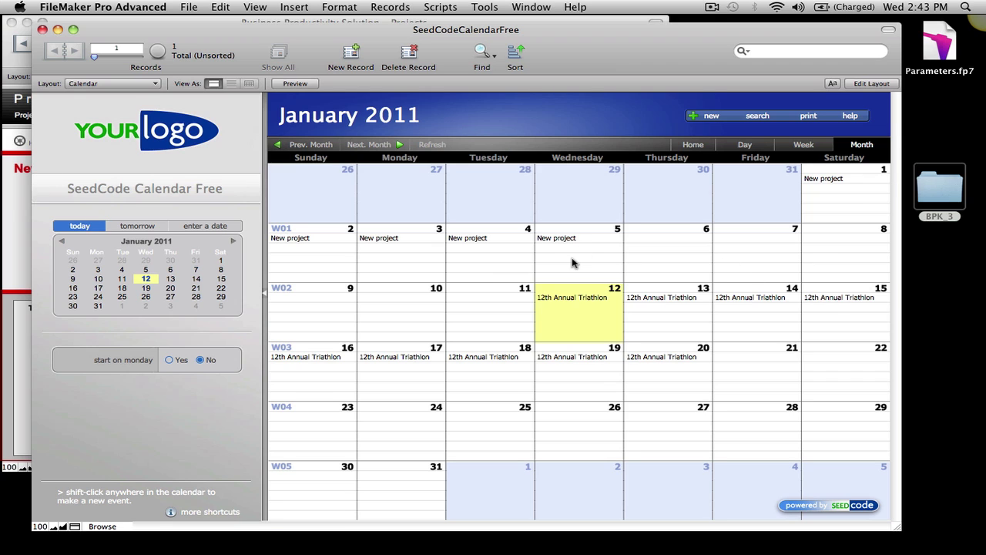
# Step: Create a calendar event on January 25, 2011 with the summary "Made in Calendar" and refresh the calendar
pyautogui.keyDown('shift'); pyautogui.click(486, 407); pyautogui.keyUp('shift')
pyautogui.click(186, 198)
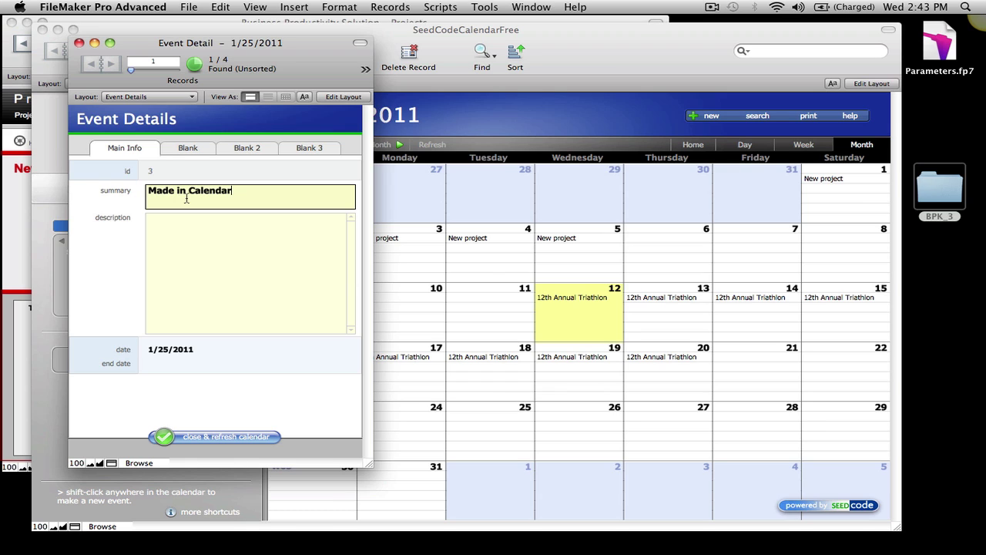
pyautogui.click(246, 443)
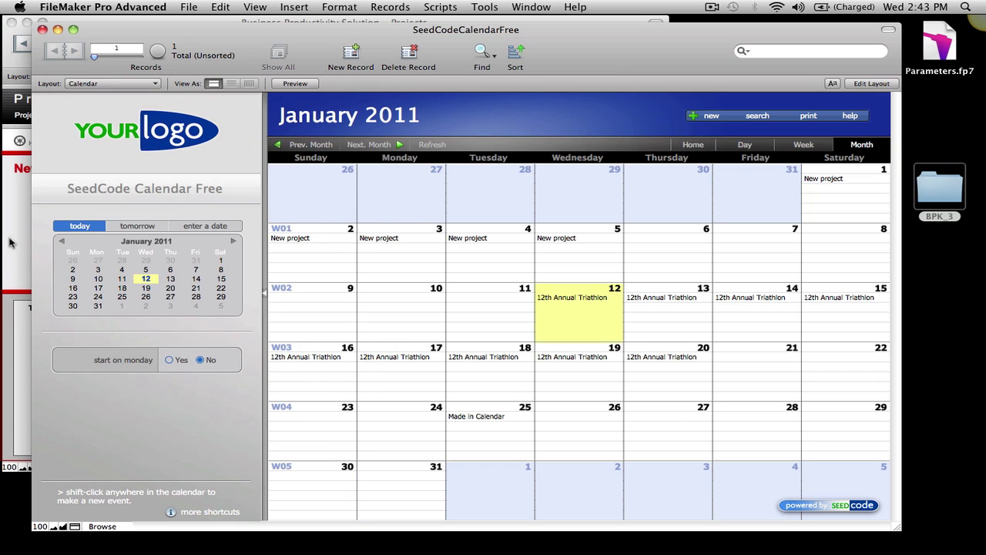
# Step: Check the Made in Calendar record in the Projects file against the calendar, ending on the calendar
pyautogui.click(16, 230)
pyautogui.click(43, 44)
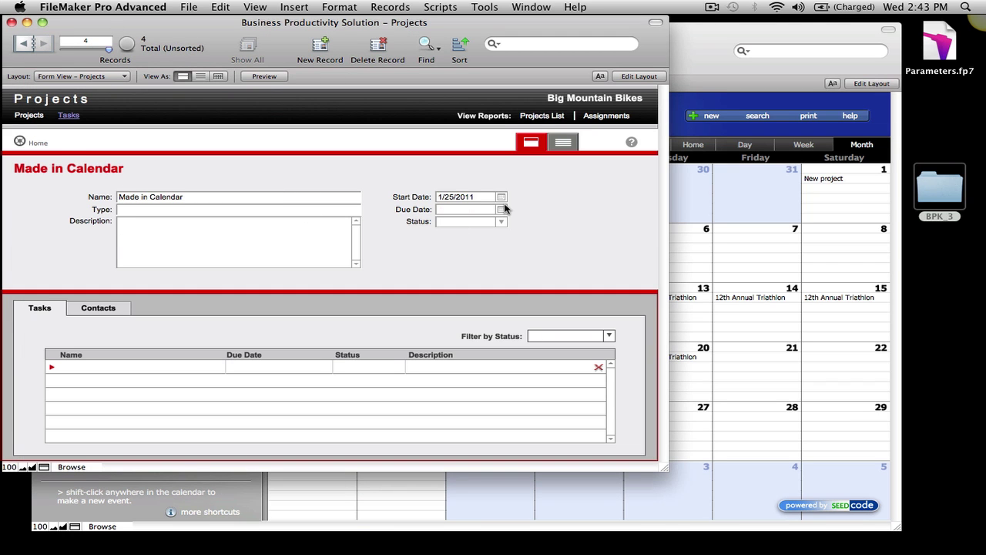
pyautogui.click(788, 193)
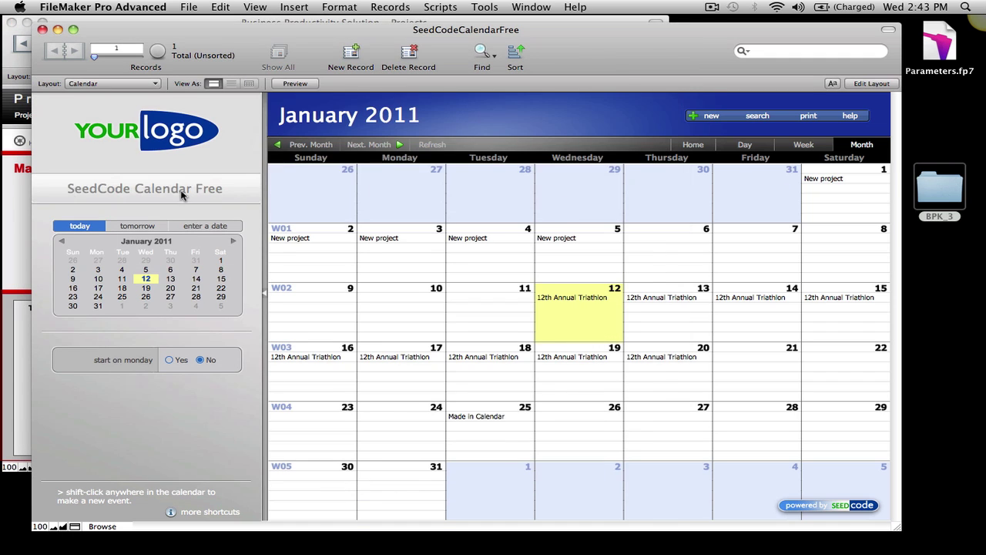
pyautogui.click(26, 202)
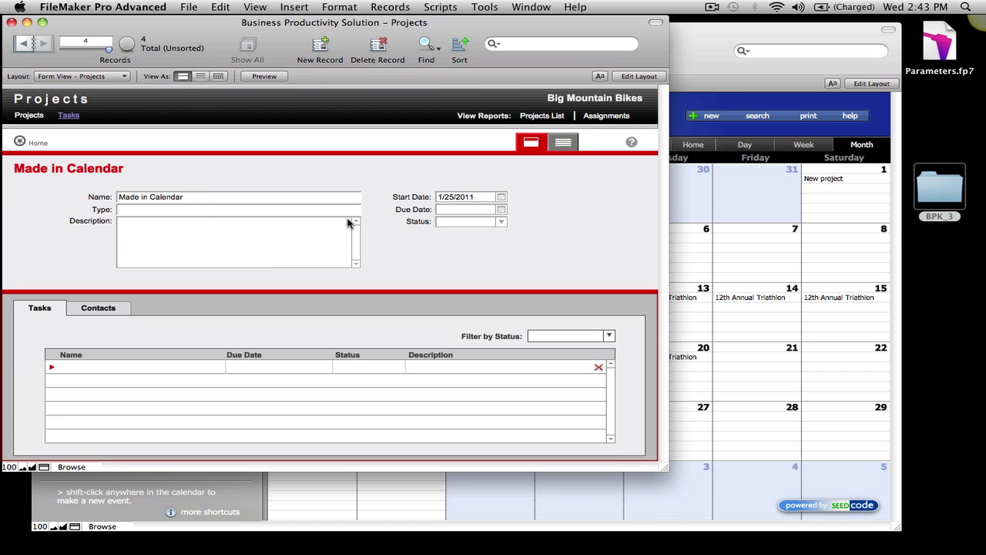
pyautogui.click(792, 293)
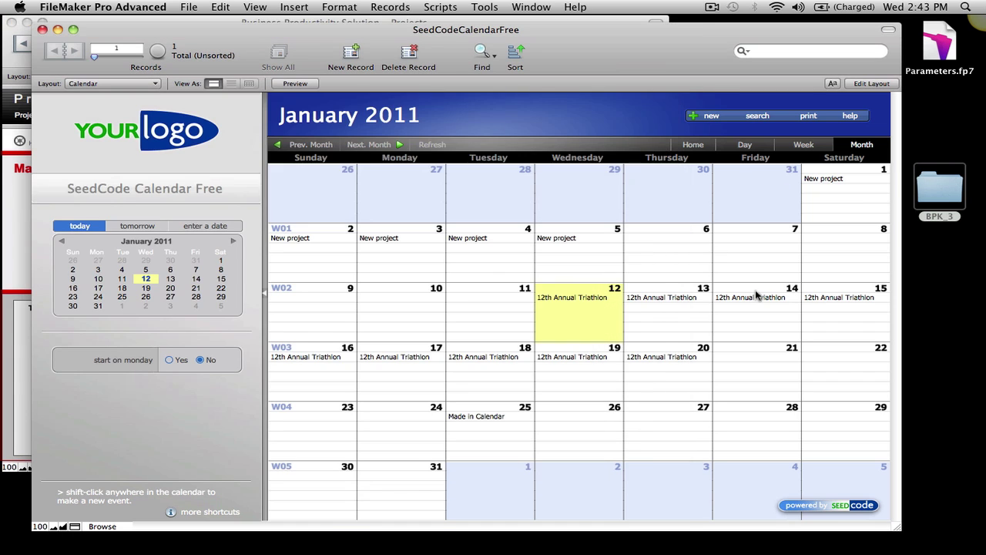
# Step: View the details of the 12th Annual Triathlon event on January 14, close them and switch to the Projects file
pyautogui.click(756, 300)
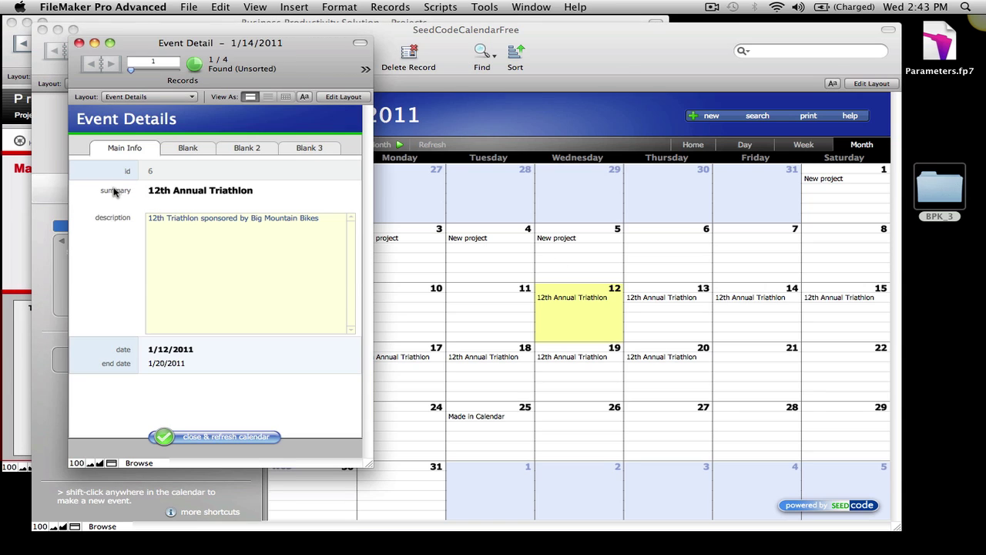
pyautogui.click(225, 439)
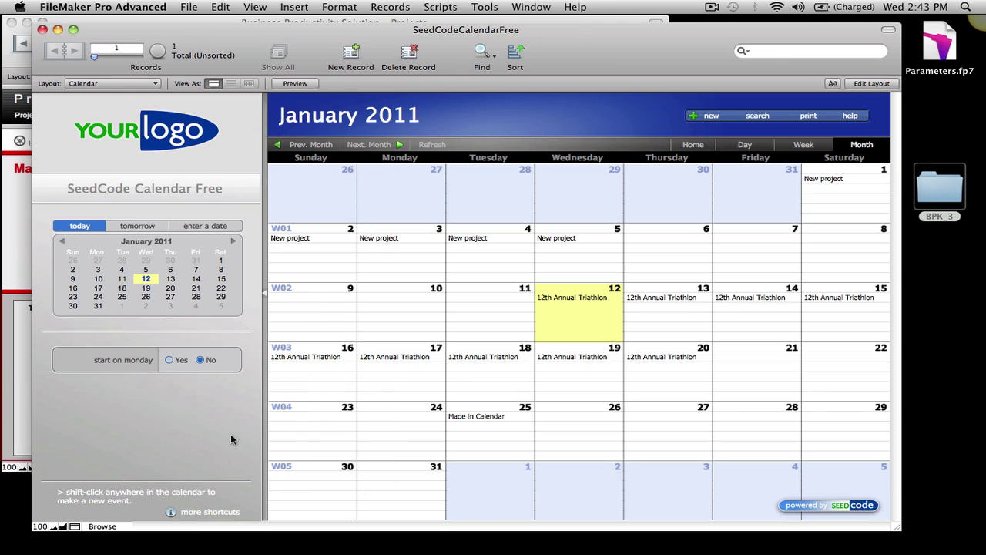
pyautogui.click(22, 248)
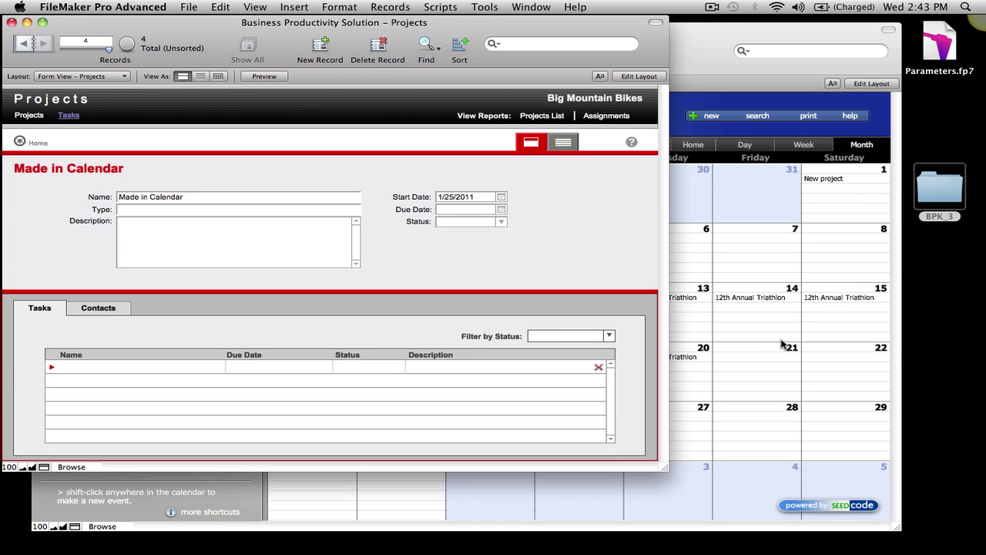